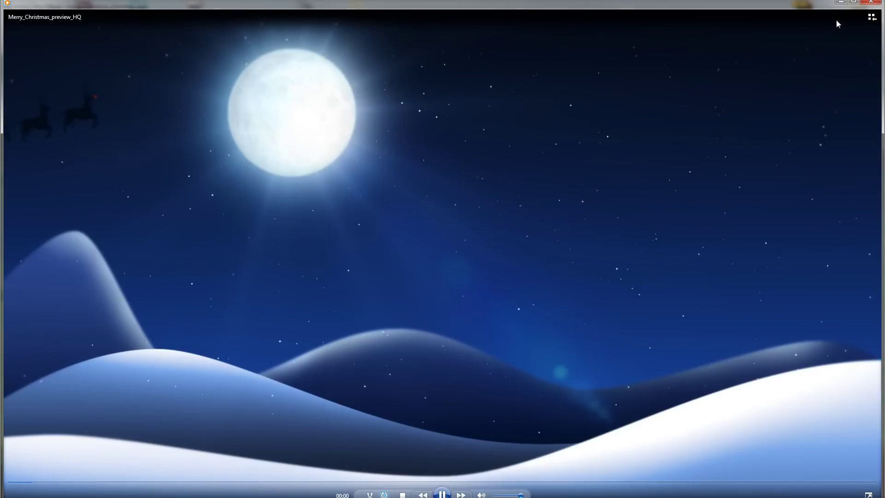
# Close the Windows Media Player preview of the Christmas greeting.
pyautogui.click(868, 6)
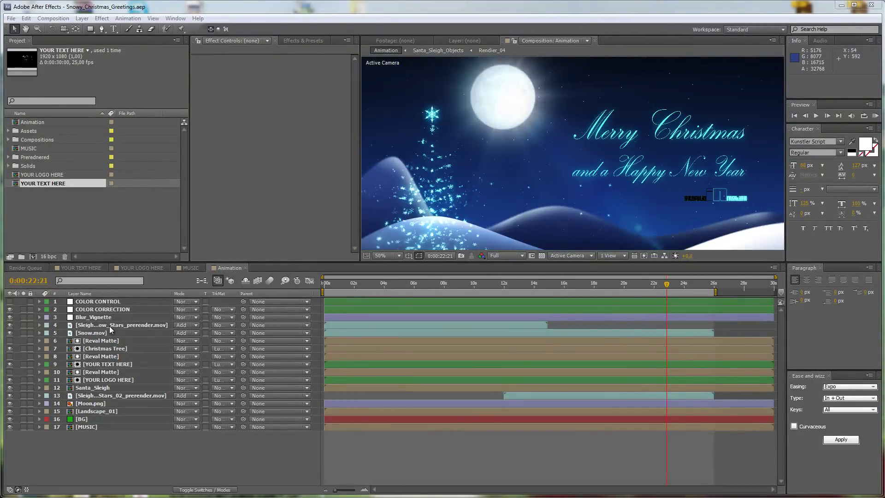
# In the YOUR LOGO HERE composition, turn on the Title/Action Safe guides.
pyautogui.click(143, 267)
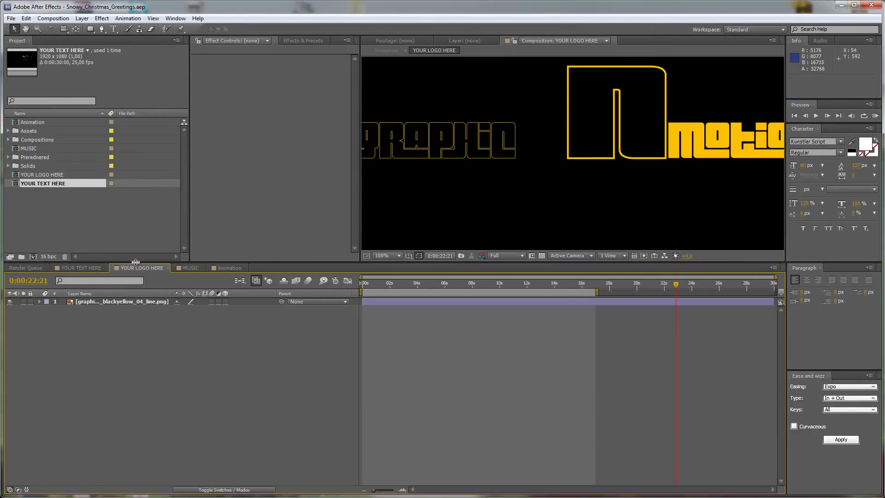
pyautogui.scroll(-1, 610, 159)
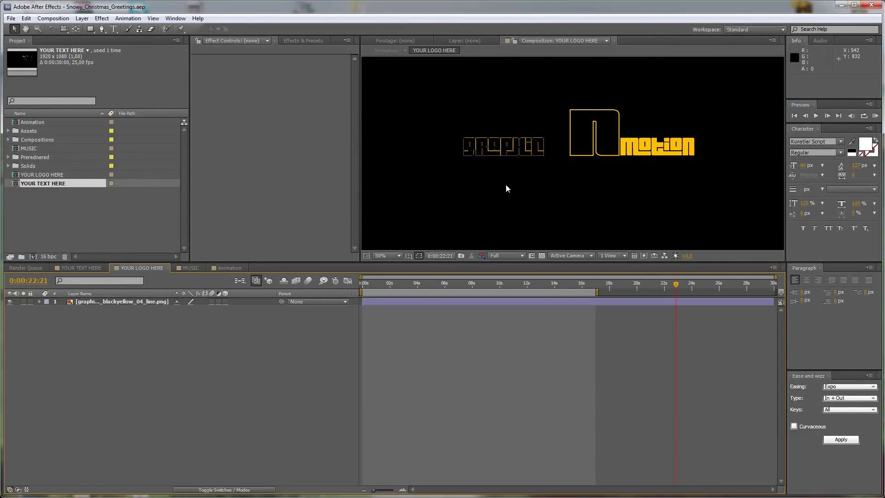
pyautogui.click(408, 255)
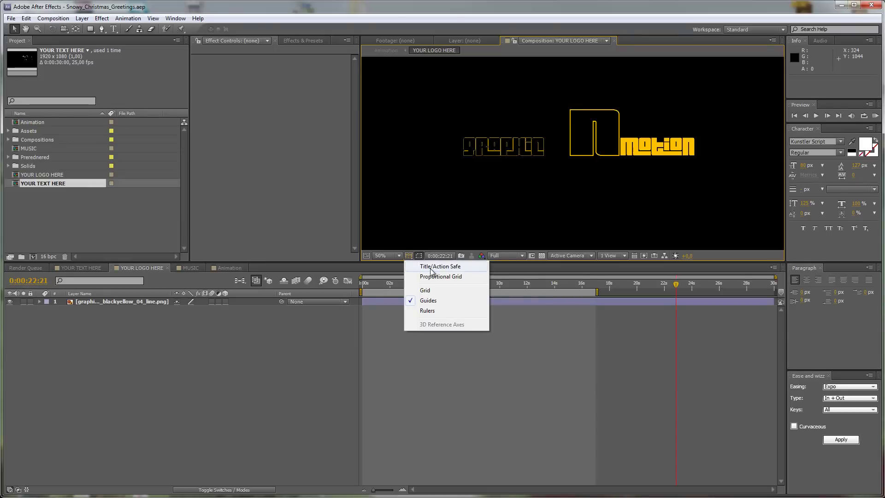
pyautogui.click(444, 269)
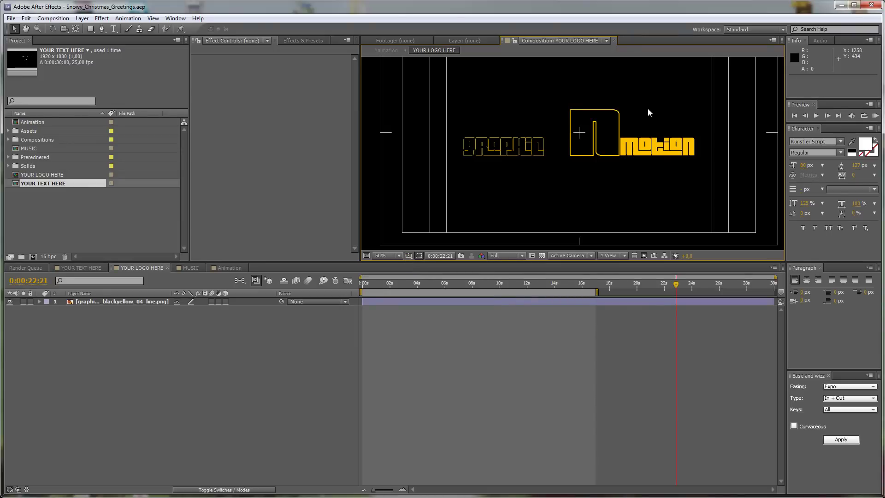
pyautogui.scroll(-1, 648, 112)
pyautogui.scroll(1, 649, 175)
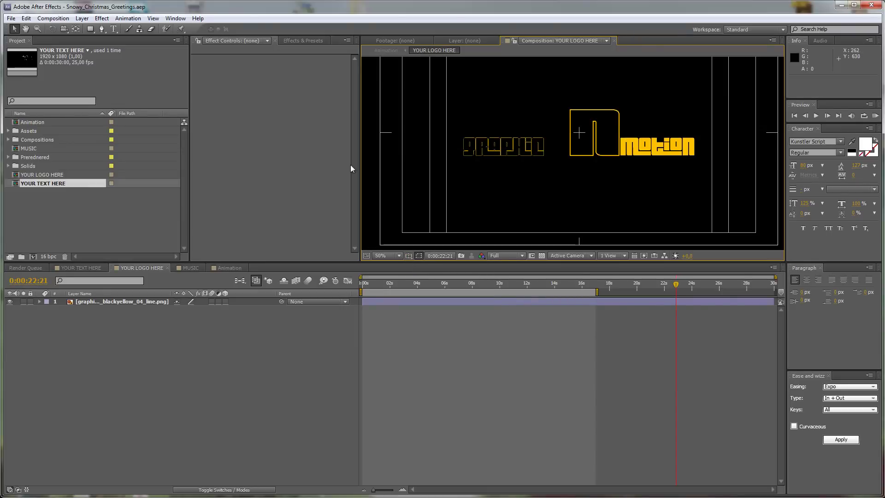
# Import graphicINmotion_blackyellow_02.png from the drive root.
pyautogui.doubleClick(51, 207)
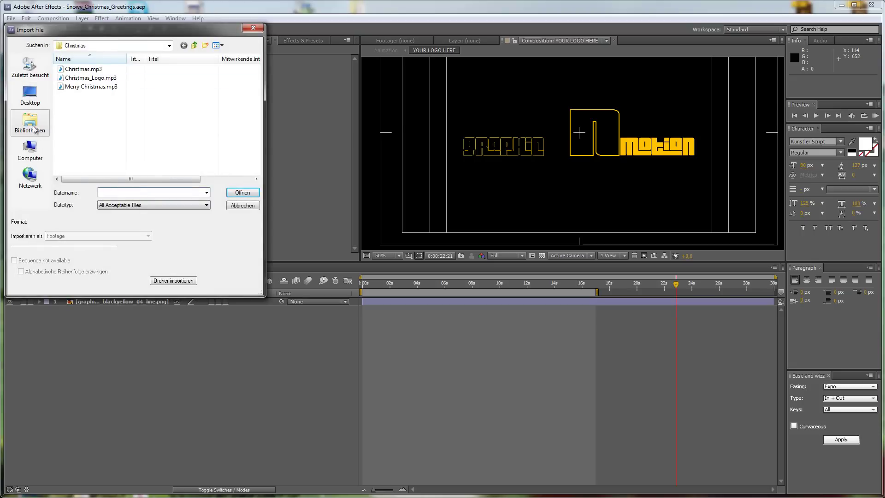
pyautogui.click(195, 46)
pyautogui.click(195, 46)
pyautogui.click(195, 46)
pyautogui.click(195, 46)
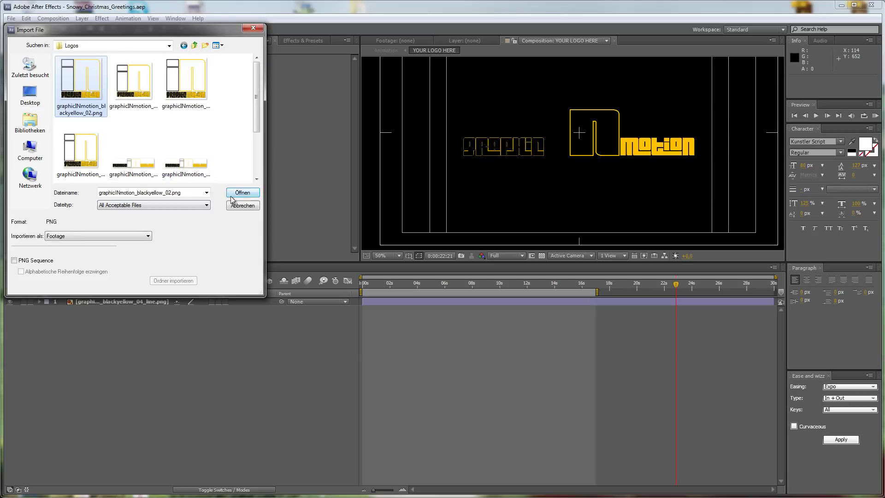
pyautogui.click(242, 192)
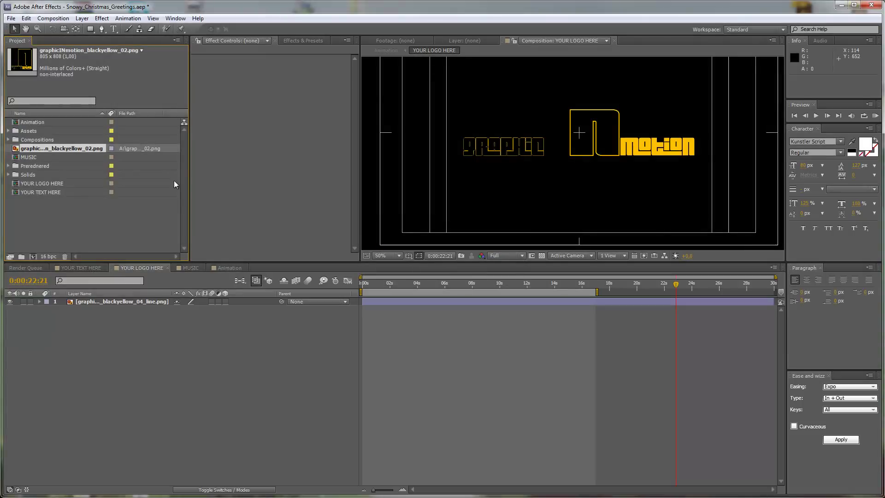
# Replace the logo layer with the new image, hide the old line logo, scale to 31%.
pyautogui.moveTo(41, 148); pyautogui.dragTo(106, 302)
pyautogui.click(10, 309)
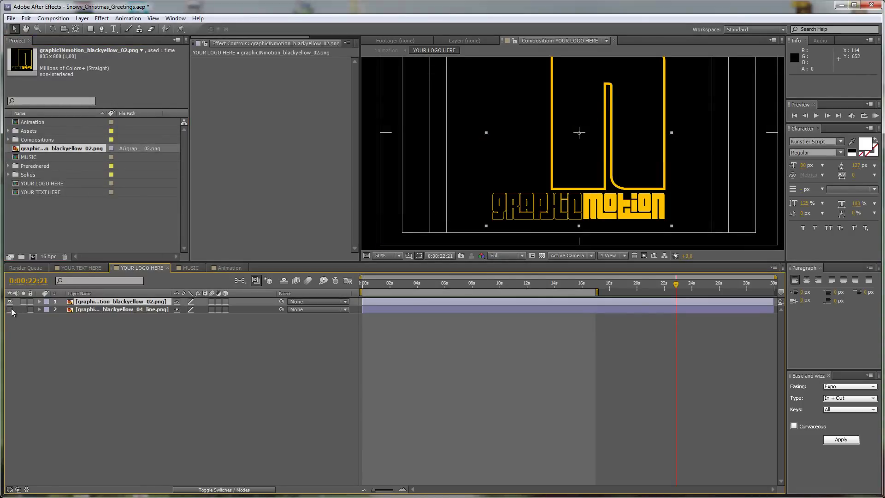
pyautogui.hotkey('alt', 'shift', 's')
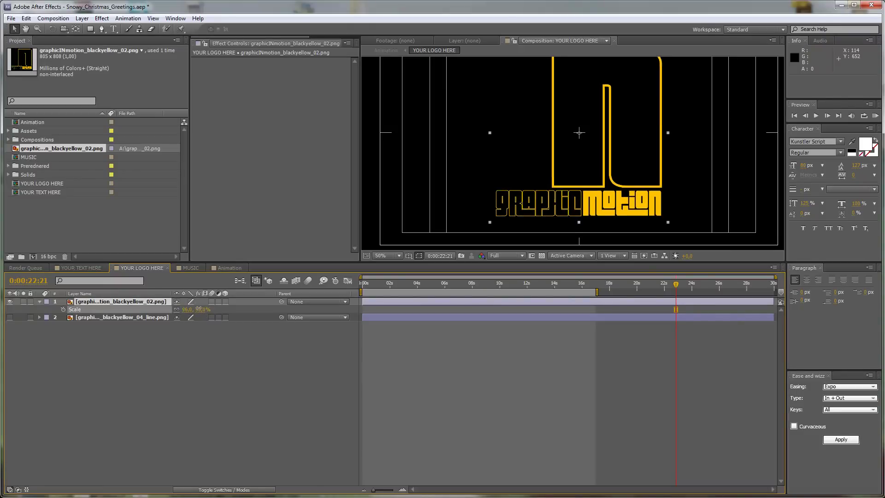
pyautogui.moveTo(187, 309); pyautogui.dragTo(169, 309)
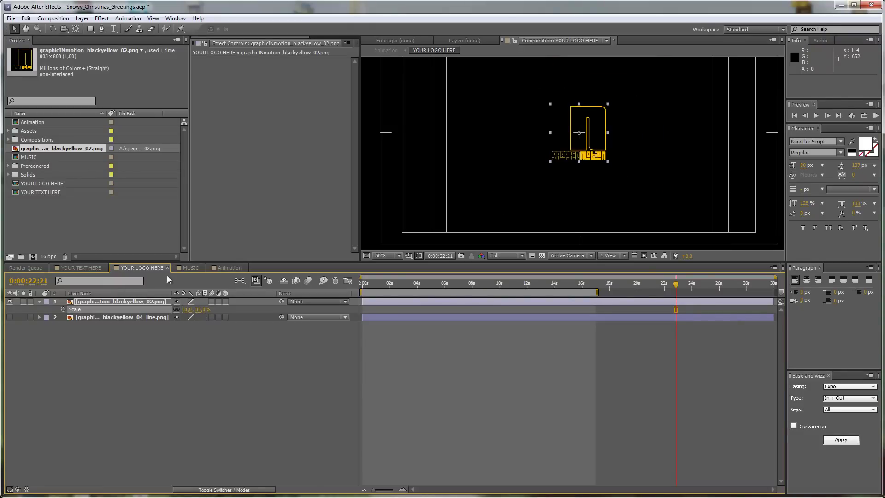
# Check the logo in the Animation scene, then enlarge it to 45% in YOUR LOGO HERE.
pyautogui.click(221, 269)
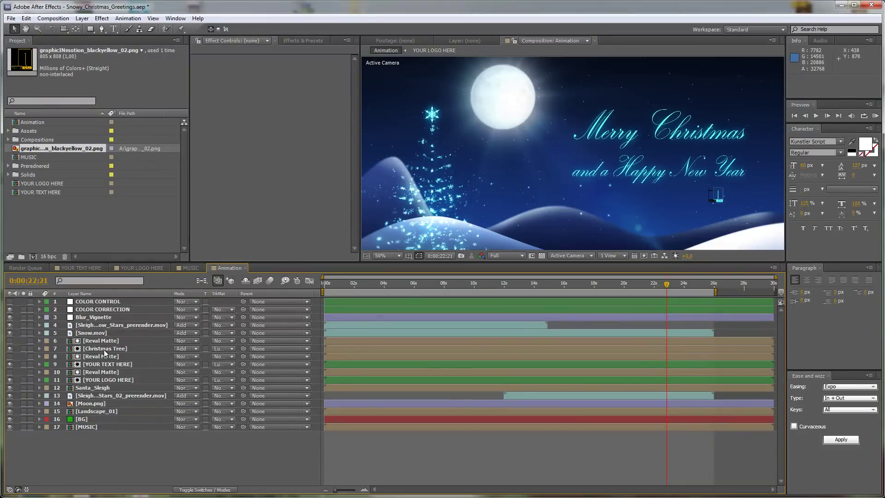
pyautogui.click(129, 272)
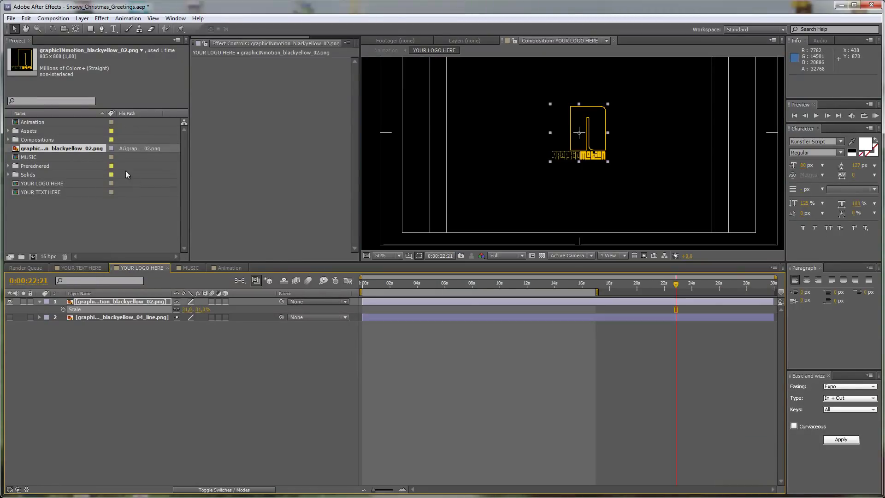
pyautogui.moveTo(198, 314); pyautogui.dragTo(205, 313)
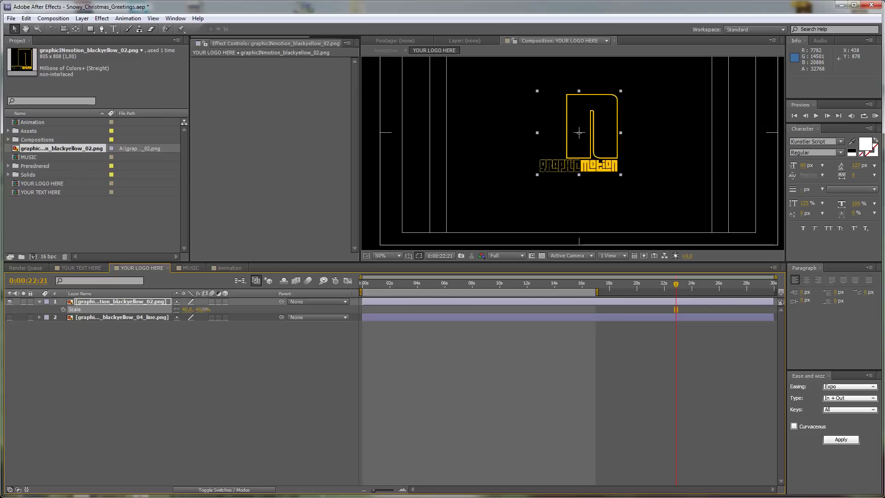
# Nudge the YOUR LOGO HERE layer slightly right in the Animation composition.
pyautogui.click(230, 268)
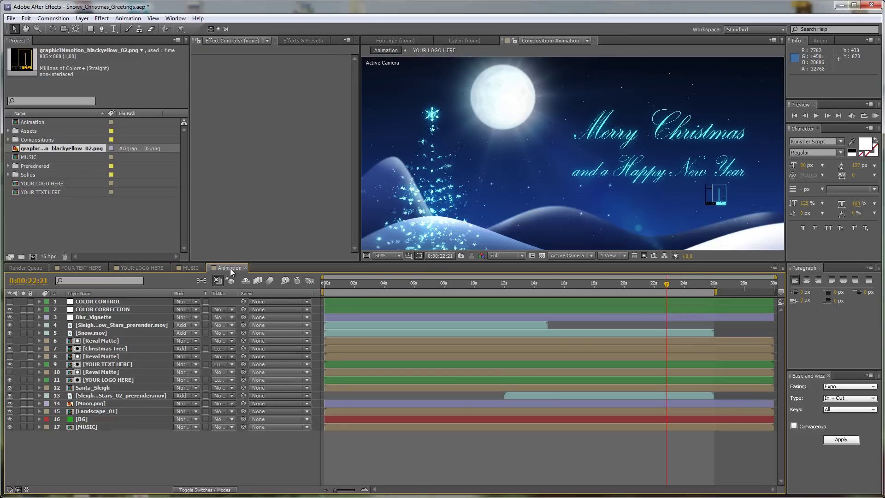
pyautogui.click(97, 381)
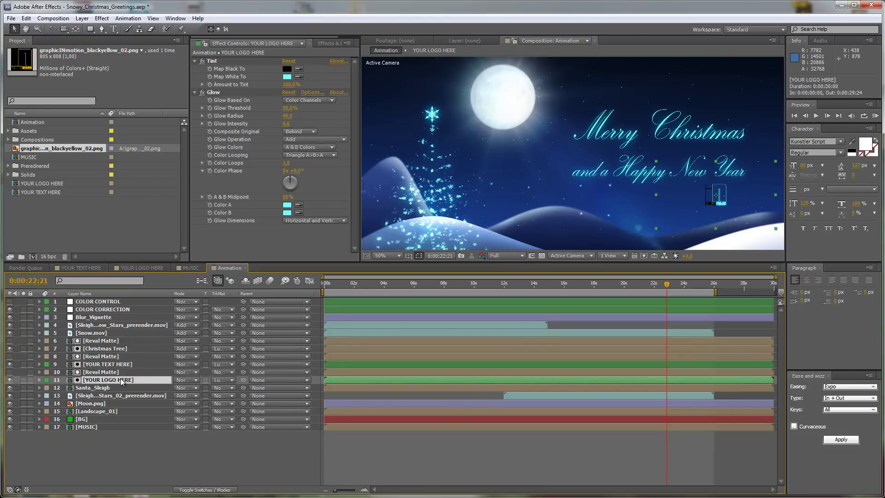
pyautogui.hotkey('shift', 'Right')
pyautogui.hotkey('shift', 'Right')
pyautogui.hotkey('shift', 'Right')
pyautogui.hotkey('shift', 'Right')
pyautogui.hotkey('shift', 'Right')
pyautogui.hotkey('shift', 'Right')
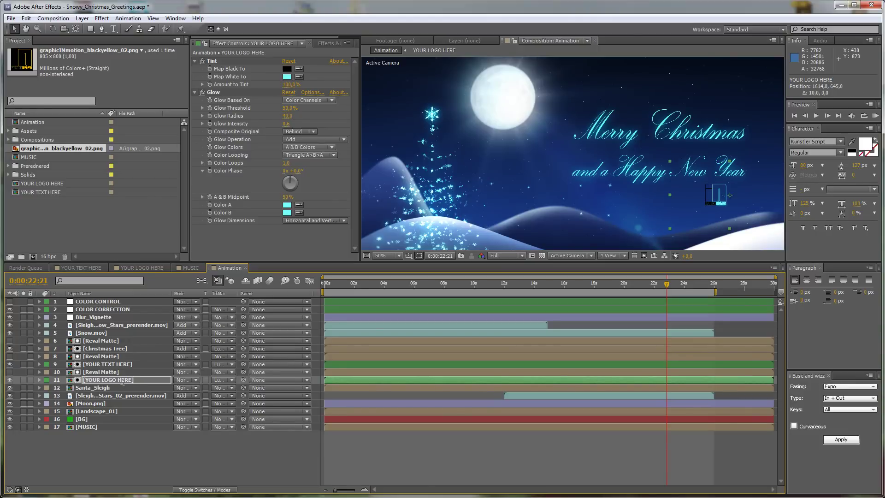
pyautogui.hotkey('shift', 'Right')
pyautogui.hotkey('shift', 'Right')
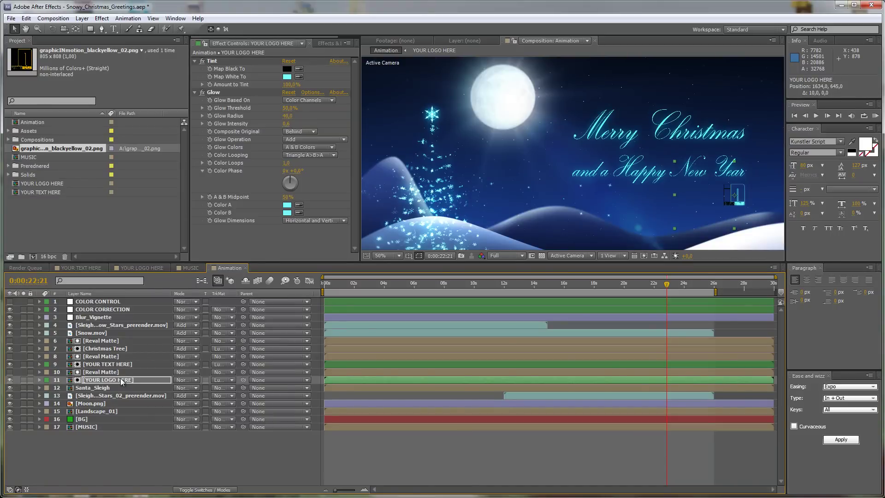
pyautogui.press('Left')
pyautogui.press('Left')
# Open the YOUR TEXT HERE composition and zoom to 100% on the greeting.
pyautogui.click(83, 269)
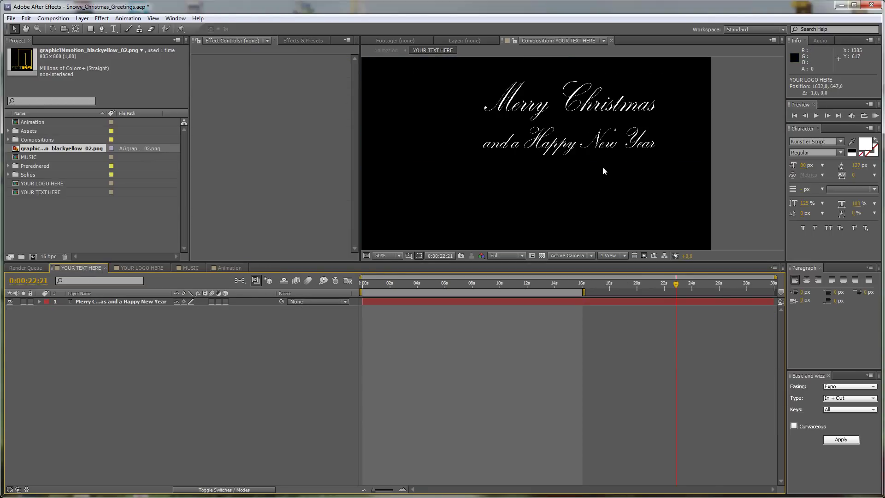
pyautogui.moveTo(515, 113); pyautogui.dragTo(508, 147)
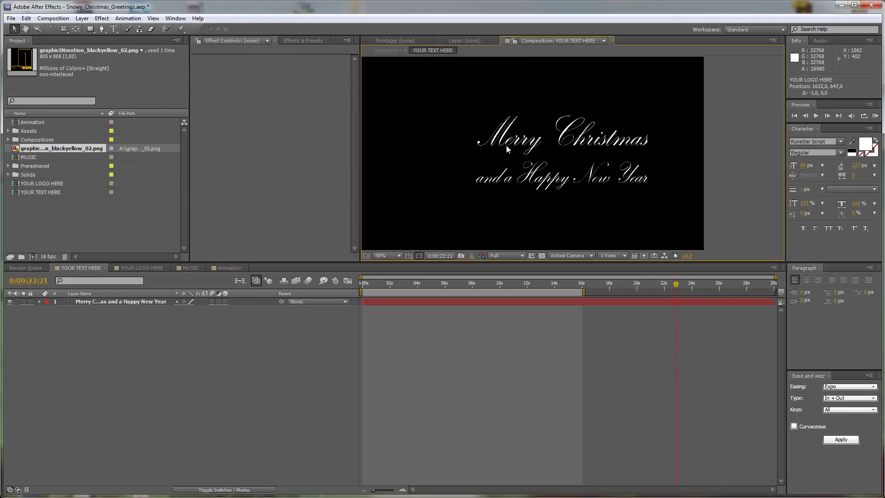
pyautogui.press('.')
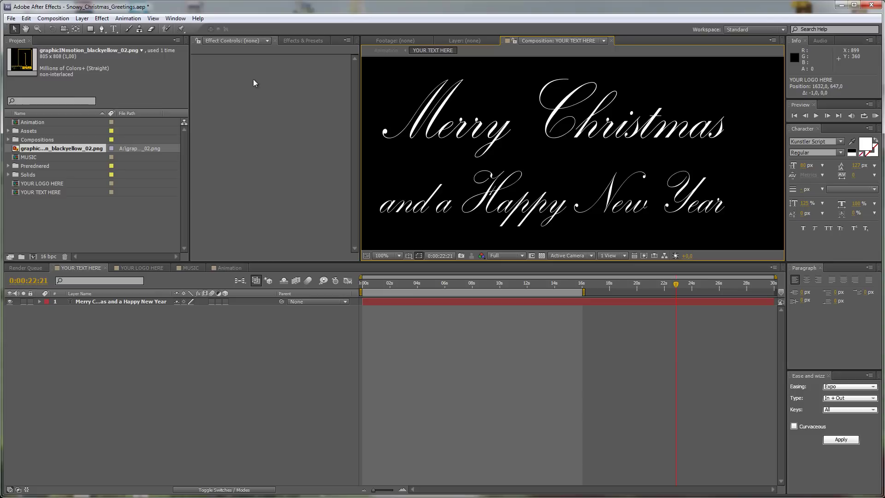
# Add a third line 'from' plus the sender's name after 'Year', sized 88 px.
pyautogui.doubleClick(109, 302)
pyautogui.click(470, 118)
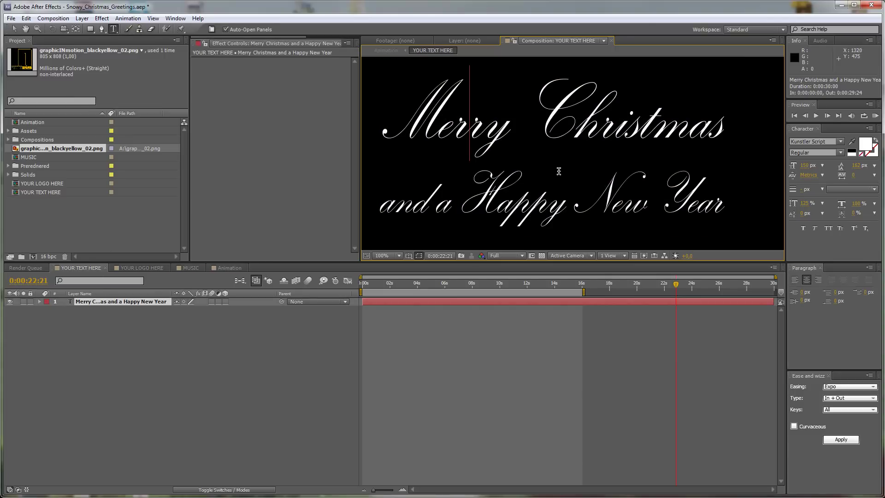
pyautogui.scroll(-2, 575, 189)
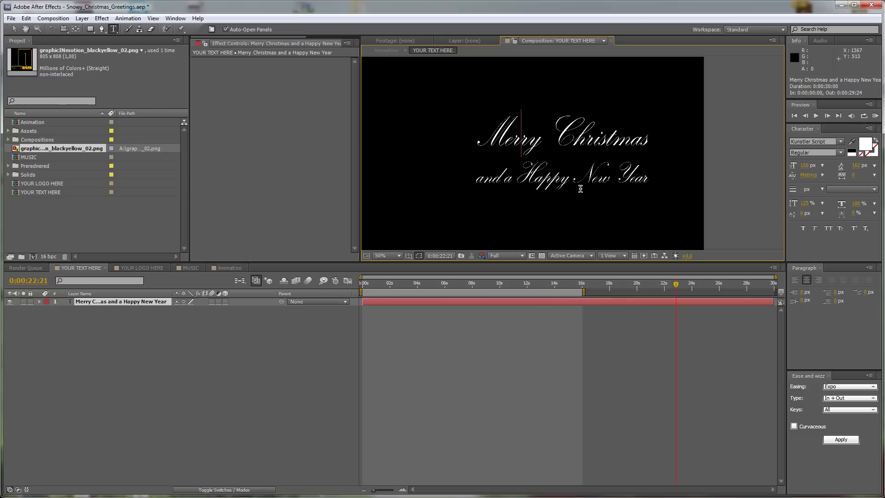
pyautogui.click(648, 175)
pyautogui.press('Return')
pyautogui.write('from Roland')
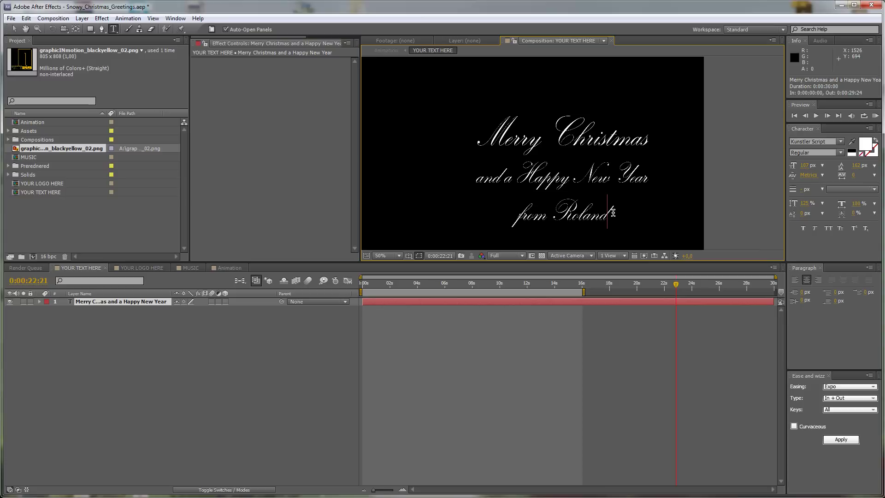
pyautogui.moveTo(613, 212); pyautogui.dragTo(511, 216)
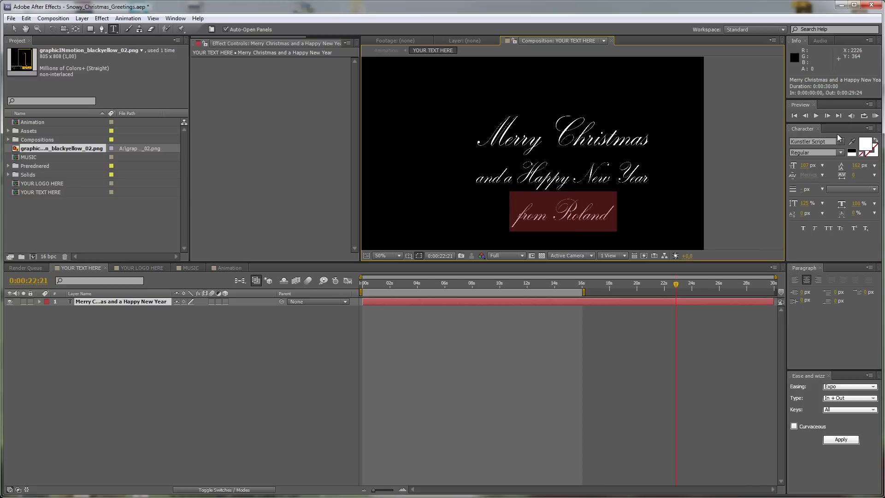
pyautogui.moveTo(804, 167); pyautogui.dragTo(796, 167)
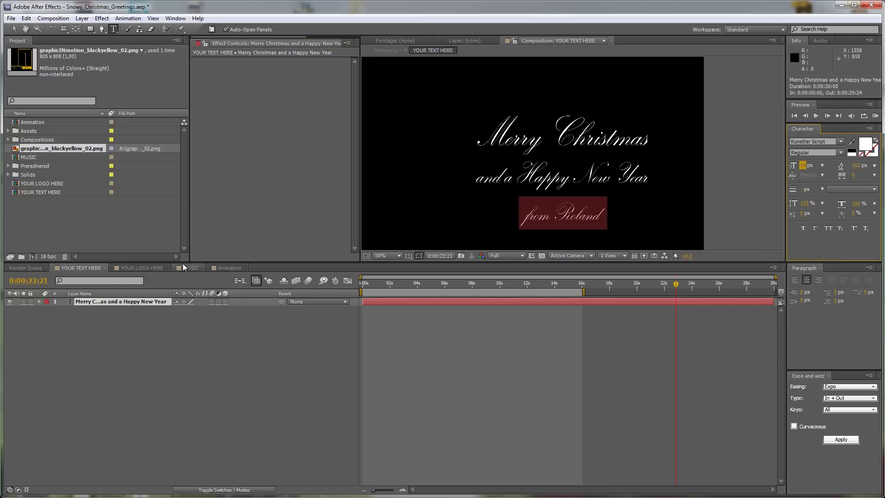
# Turn off the YOUR LOGO HERE layer in the Animation composition and zoom the view out.
pyautogui.click(227, 269)
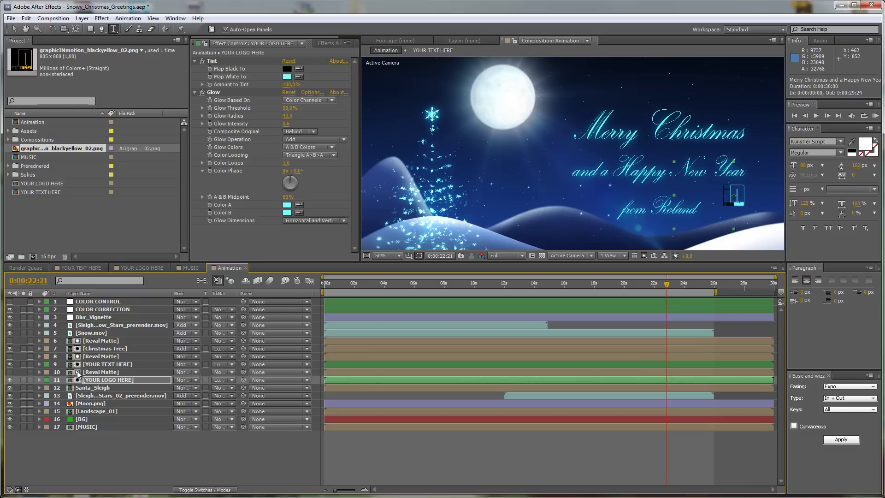
pyautogui.click(107, 380)
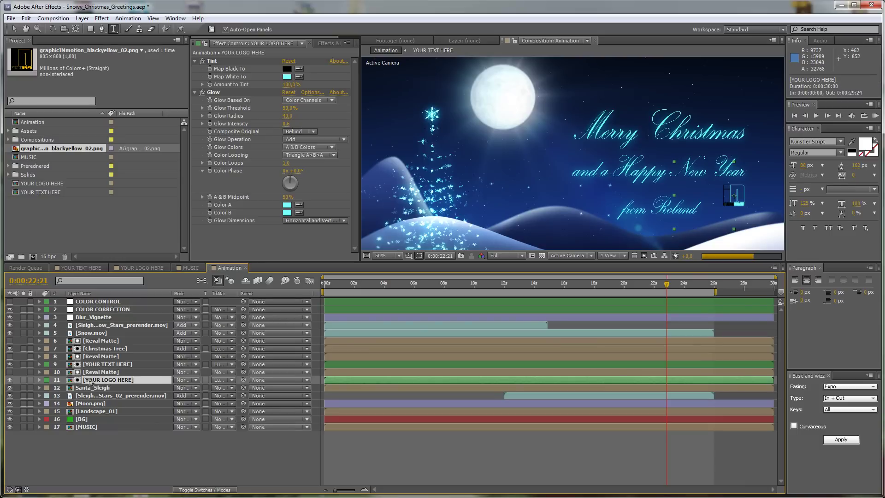
pyautogui.click(10, 379)
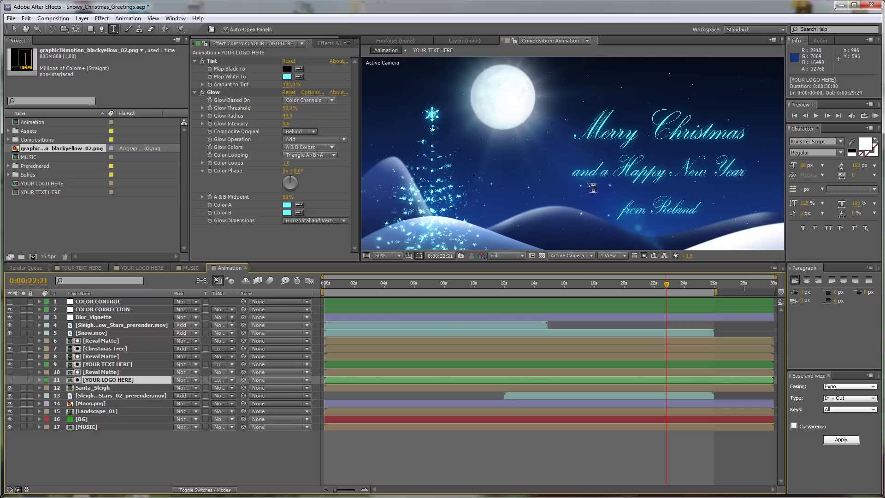
pyautogui.press(',')
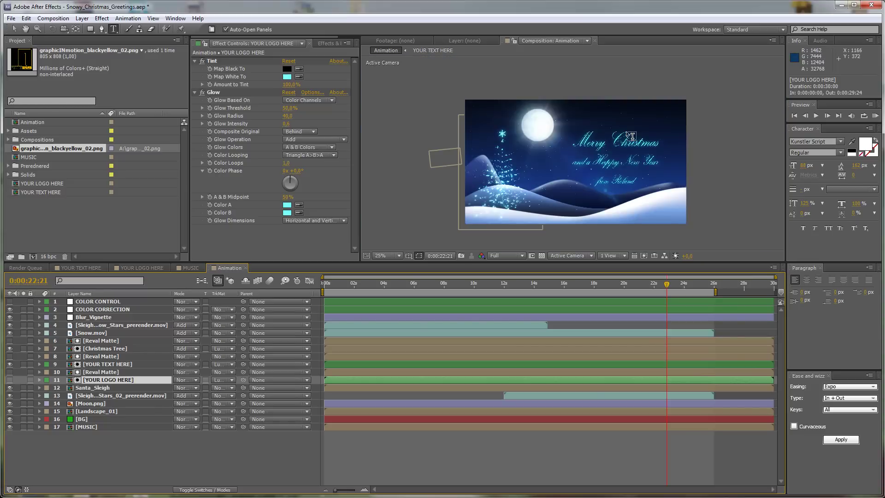
pyautogui.scroll(1, 581, 151)
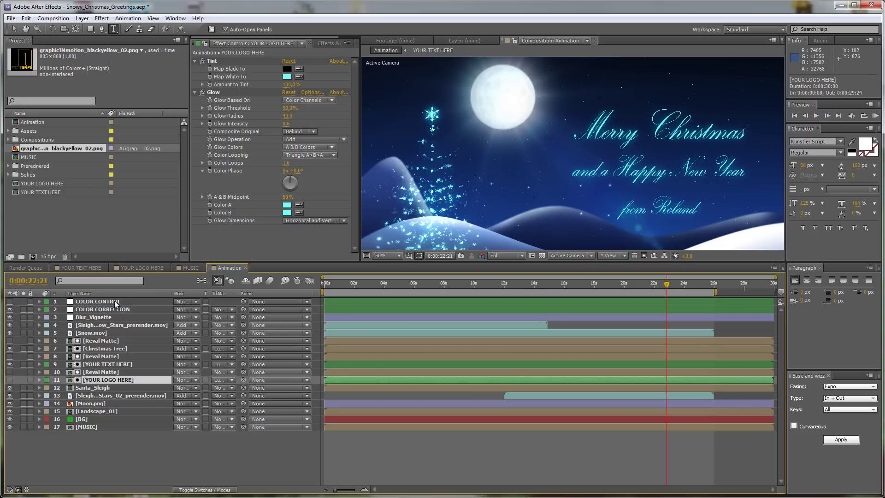
# At about 0:00:18:03, open COLOR CONTROL's Santa Sleigh Sparkles color picker.
pyautogui.click(87, 302)
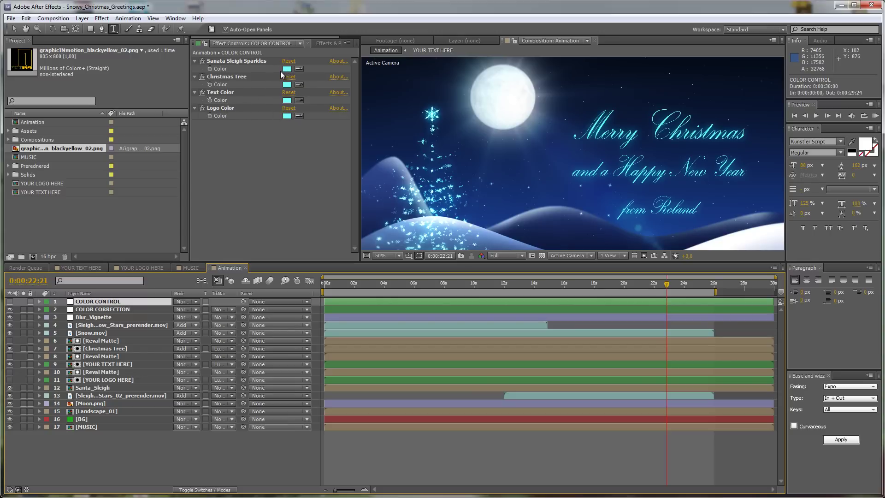
pyautogui.click(605, 283)
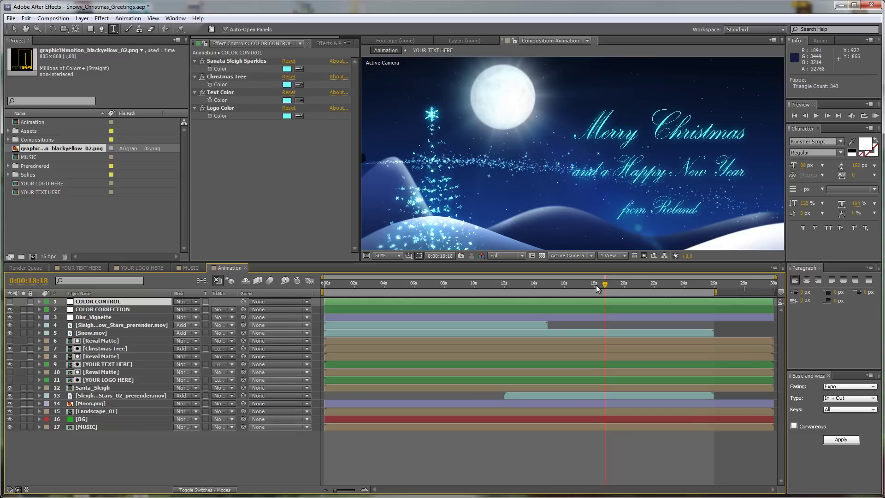
pyautogui.click(596, 289)
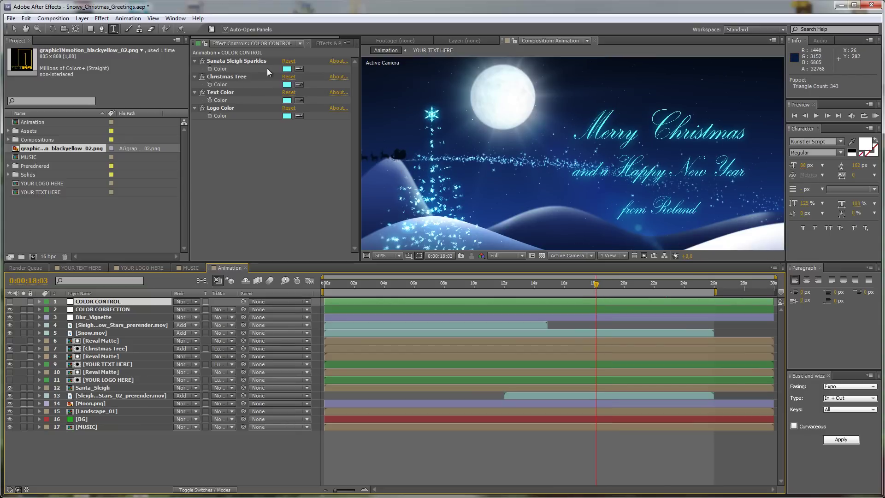
pyautogui.click(288, 69)
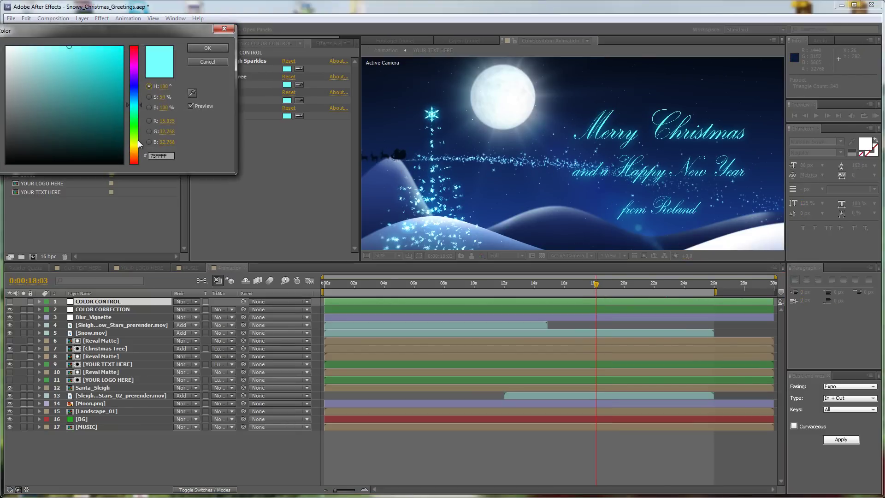
# Set the Santa Sleigh Sparkles color to orange FEBE43.
pyautogui.moveTo(137, 140); pyautogui.dragTo(135, 153)
pyautogui.click(92, 47)
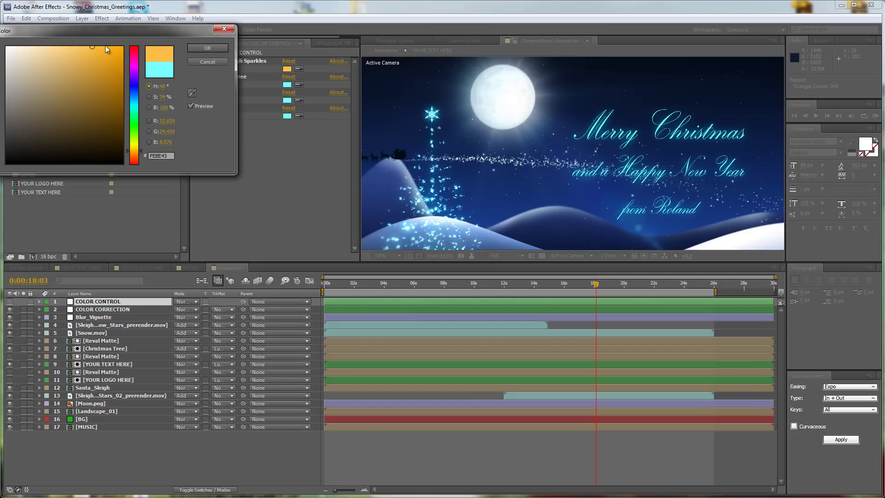
pyautogui.click(207, 47)
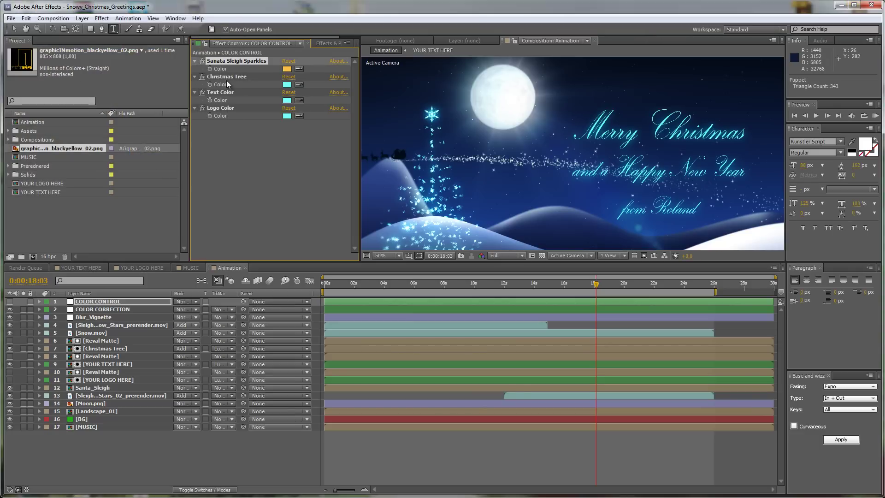
# Eyedrop the sparkles orange into Christmas Tree Color, then change it to darker orange E59B0D.
pyautogui.click(242, 82)
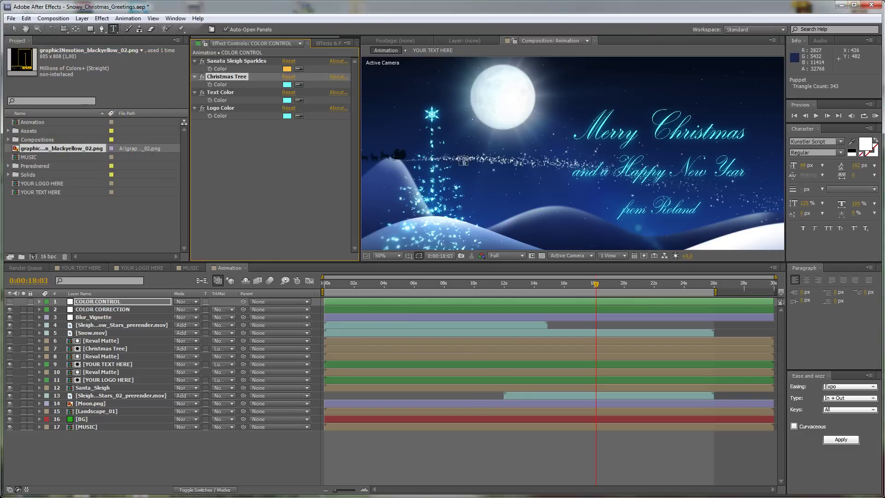
pyautogui.click(300, 85)
pyautogui.click(289, 69)
pyautogui.click(287, 84)
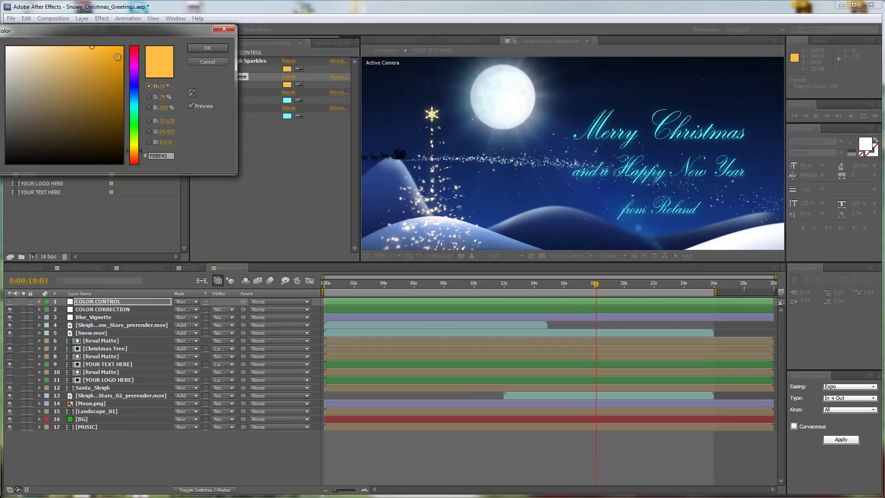
pyautogui.click(117, 58)
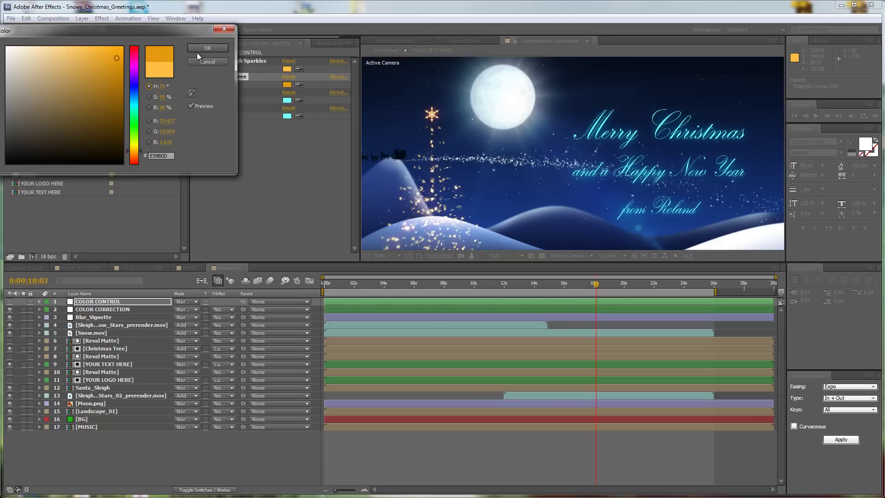
pyautogui.click(220, 49)
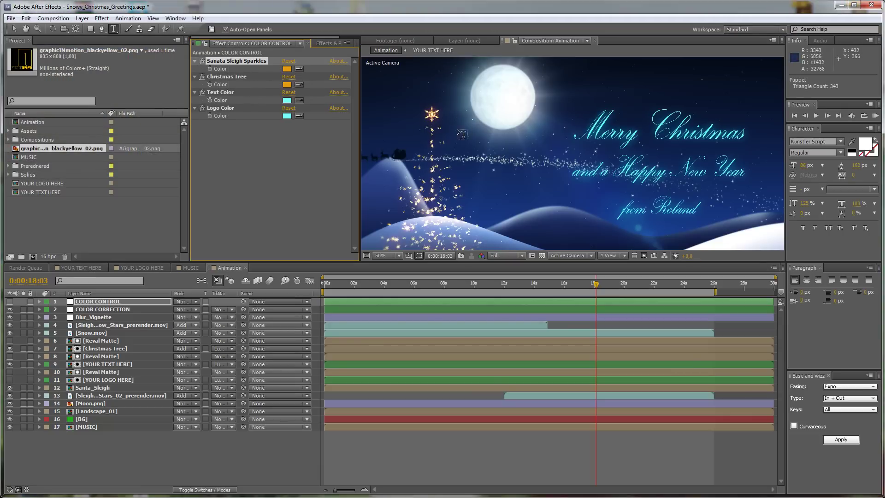
pyautogui.scroll(2, 483, 168)
pyautogui.press('h')
pyautogui.moveTo(554, 154); pyautogui.dragTo(390, 150)
pyautogui.hotkey('ctrl', 't')
pyautogui.press('h')
pyautogui.hotkey('ctrl', 't')
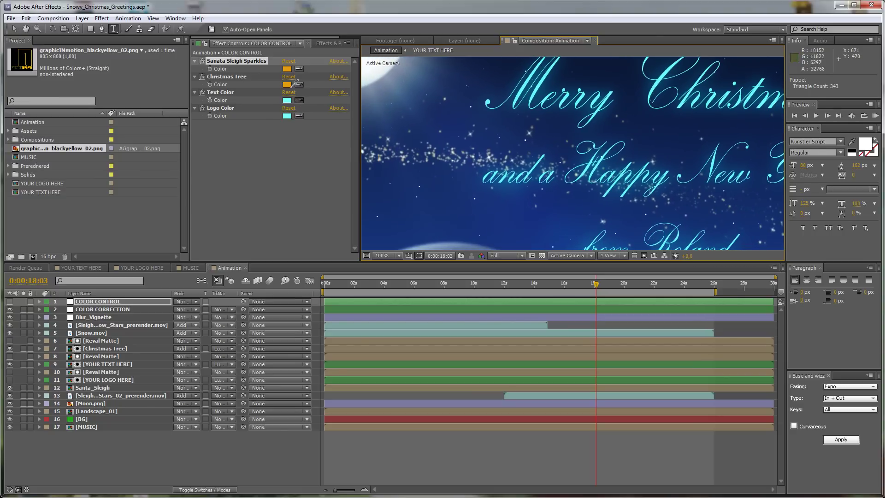
# Set the Text Color to a soft gold, starting from the sampled tree orange.
pyautogui.click(291, 86)
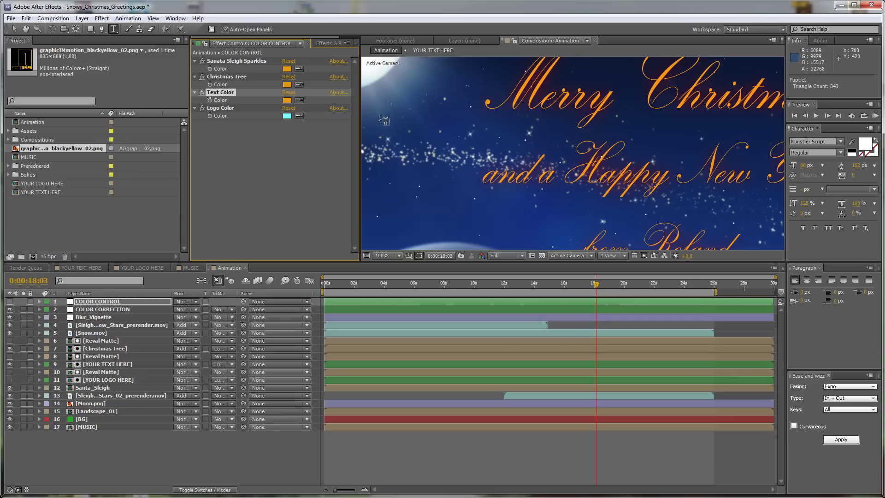
pyautogui.click(288, 101)
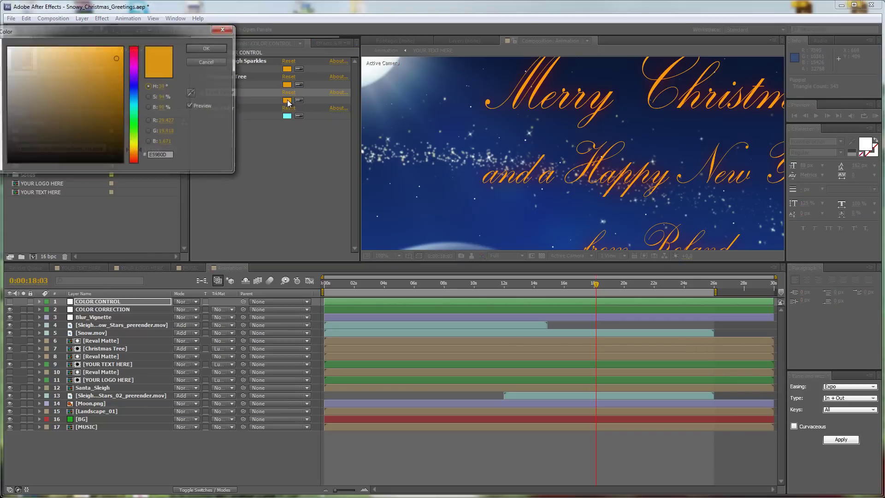
pyautogui.click(91, 47)
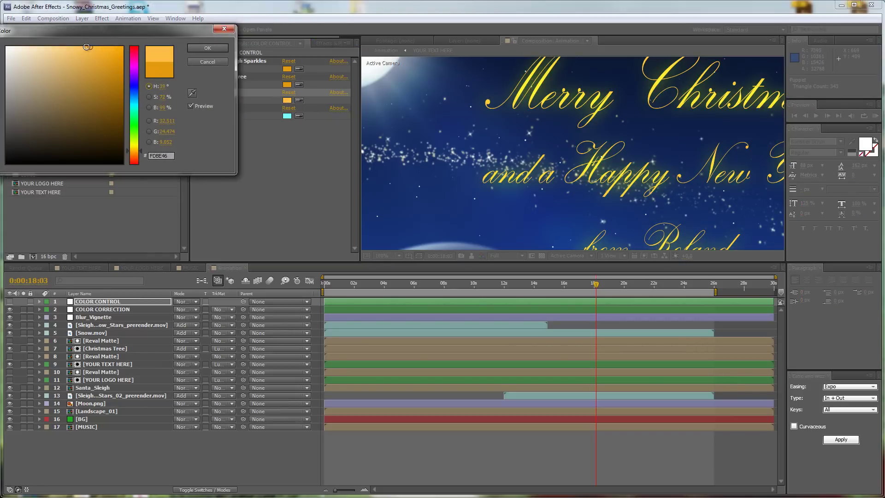
pyautogui.click(106, 51)
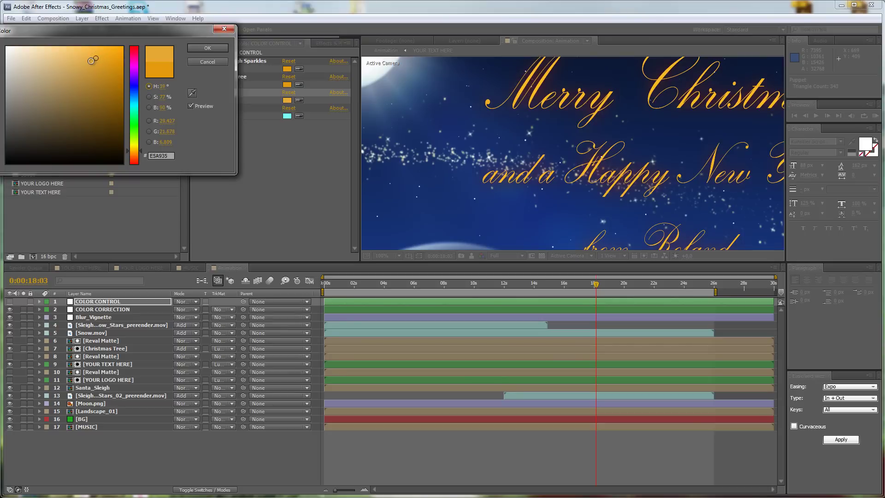
pyautogui.click(111, 60)
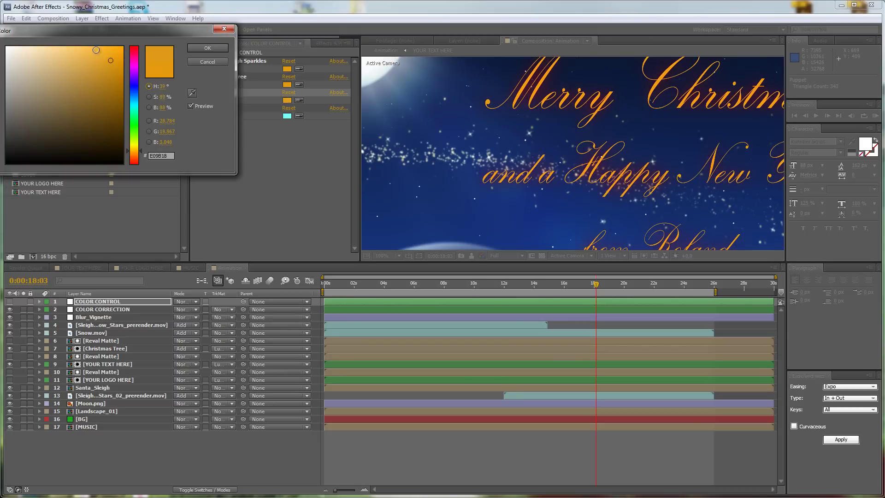
pyautogui.click(70, 52)
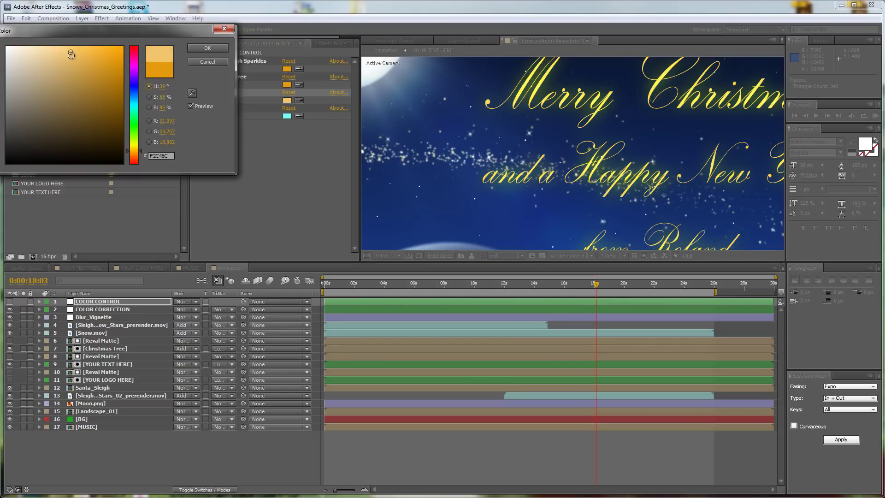
pyautogui.moveTo(70, 54); pyautogui.dragTo(74, 56)
pyautogui.click(78, 57)
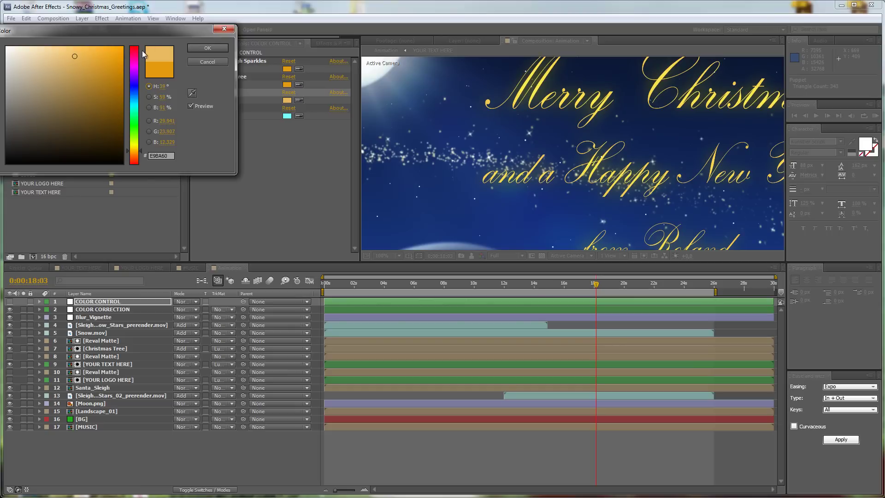
pyautogui.click(207, 48)
pyautogui.scroll(-2, 574, 180)
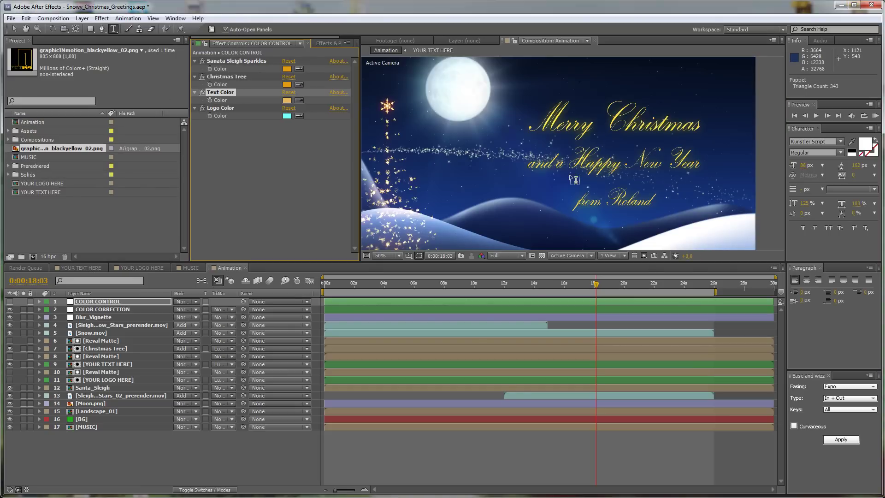
pyautogui.press('h')
pyautogui.moveTo(521, 171); pyautogui.dragTo(539, 155)
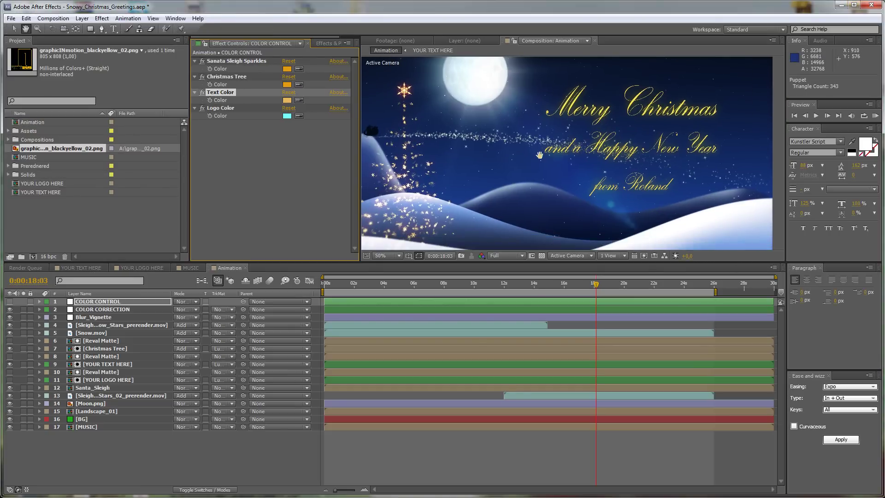
pyautogui.hotkey('ctrl', 't')
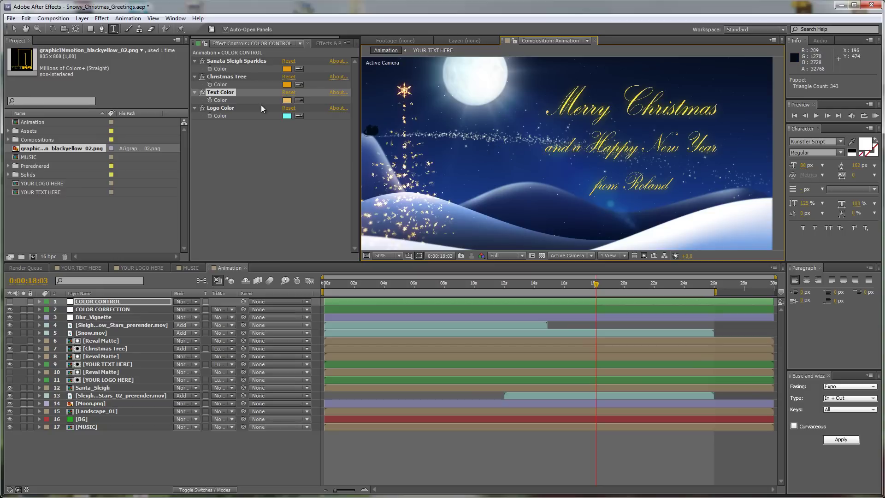
# Show the logo layer again and set Logo Color to pale golden yellow F9C35D.
pyautogui.click(221, 110)
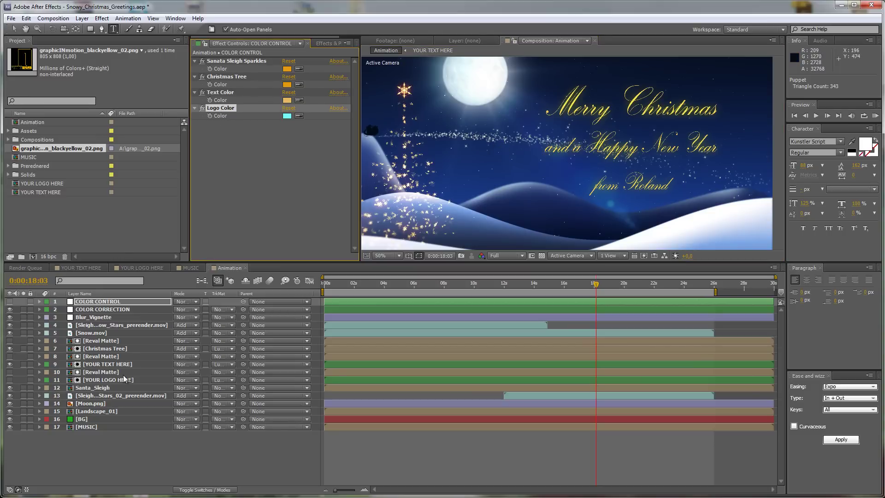
pyautogui.click(9, 380)
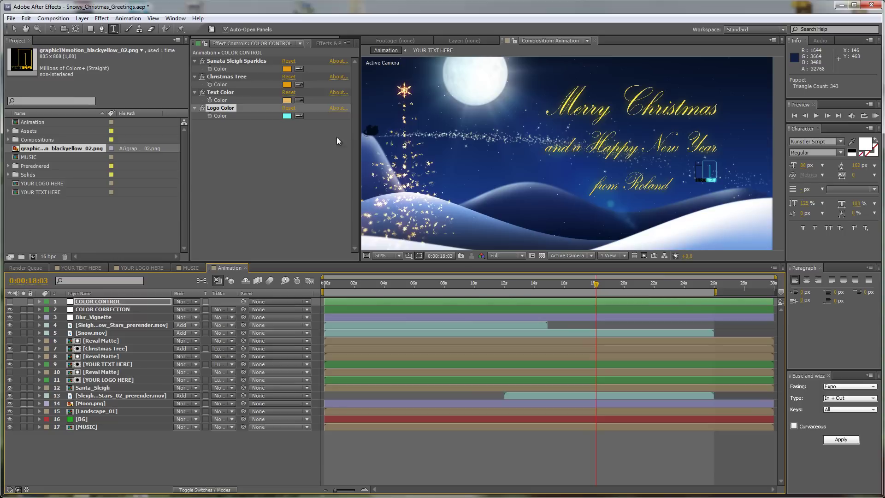
pyautogui.click(299, 115)
pyautogui.click(287, 100)
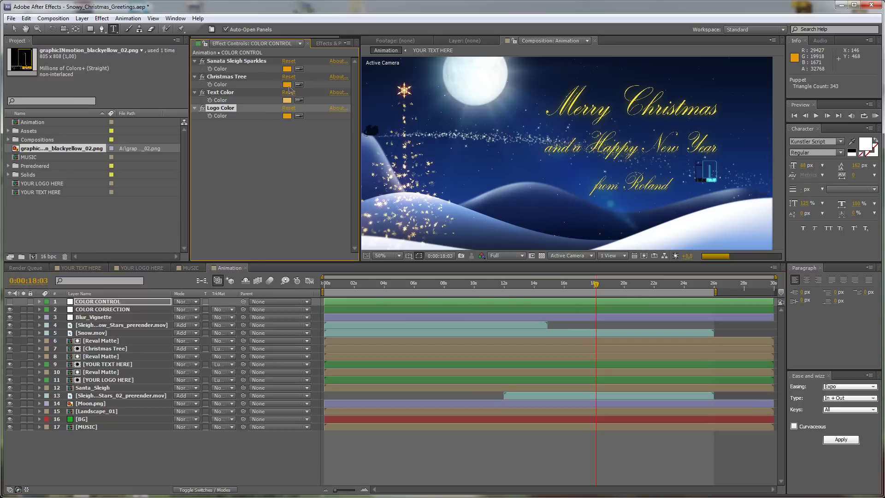
pyautogui.click(287, 116)
pyautogui.click(61, 49)
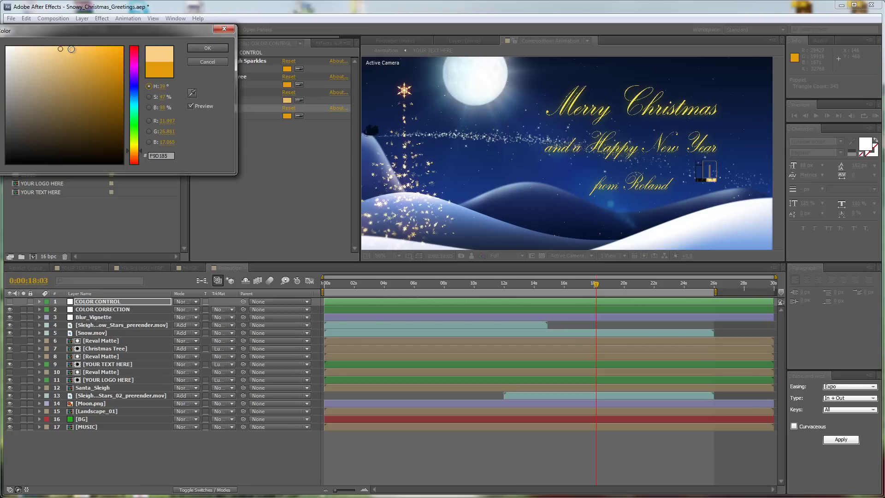
pyautogui.click(72, 49)
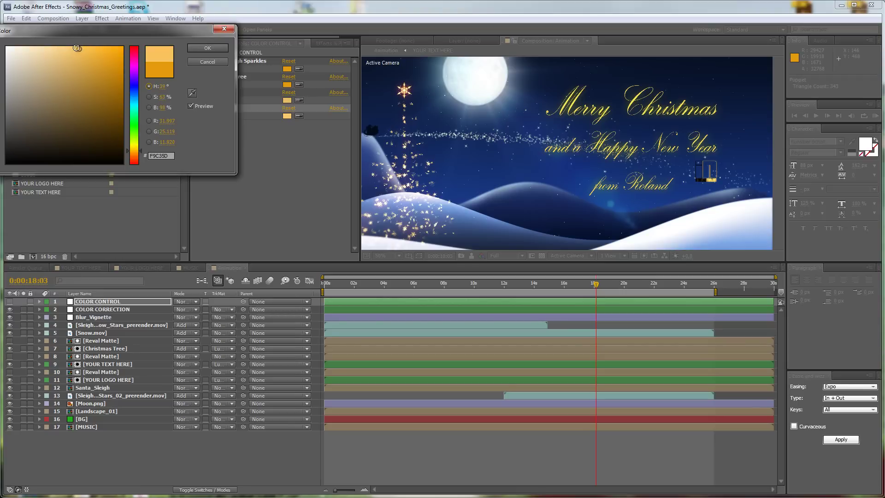
pyautogui.click(208, 48)
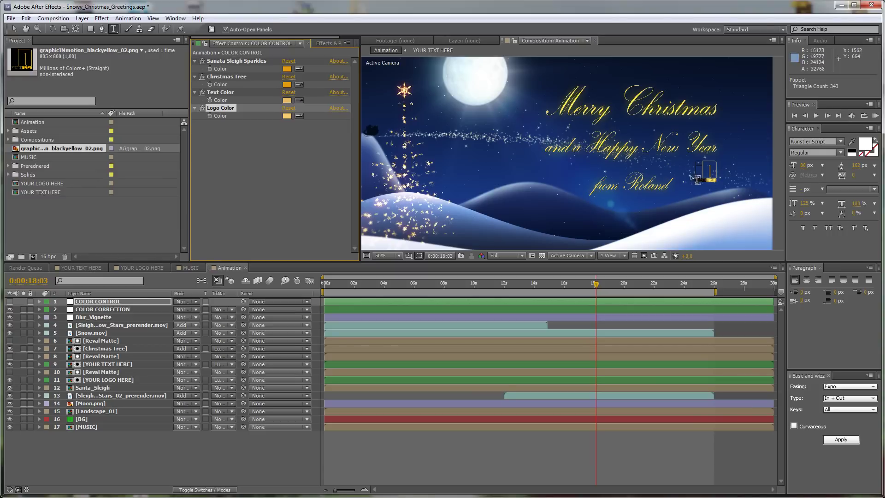
# Turn off visibility of the YOUR LOGO HERE layer.
pyautogui.click(106, 380)
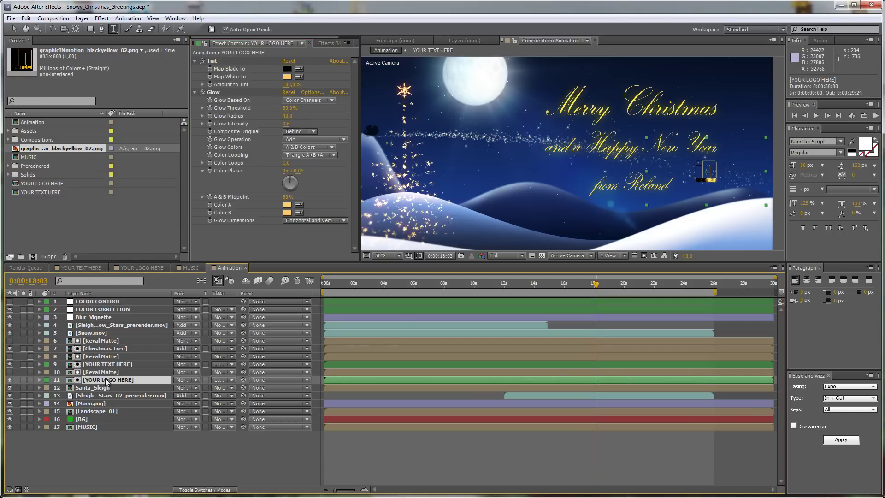
pyautogui.click(205, 63)
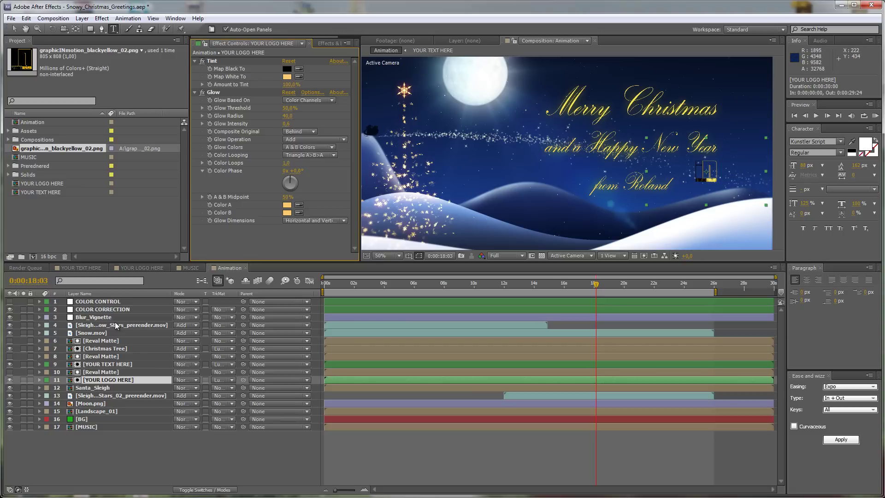
pyautogui.click(10, 380)
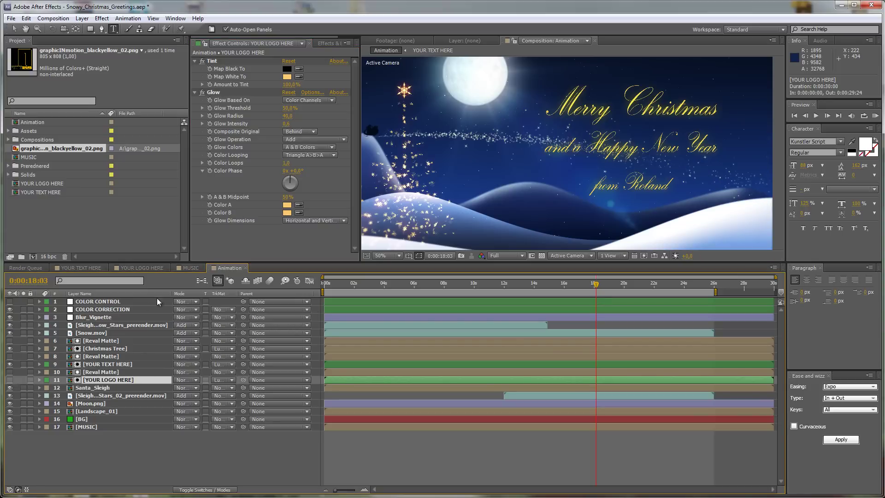
# Reselect COLOR CONTROL, review the Text Color without changes, and recentre the scene.
pyautogui.click(113, 303)
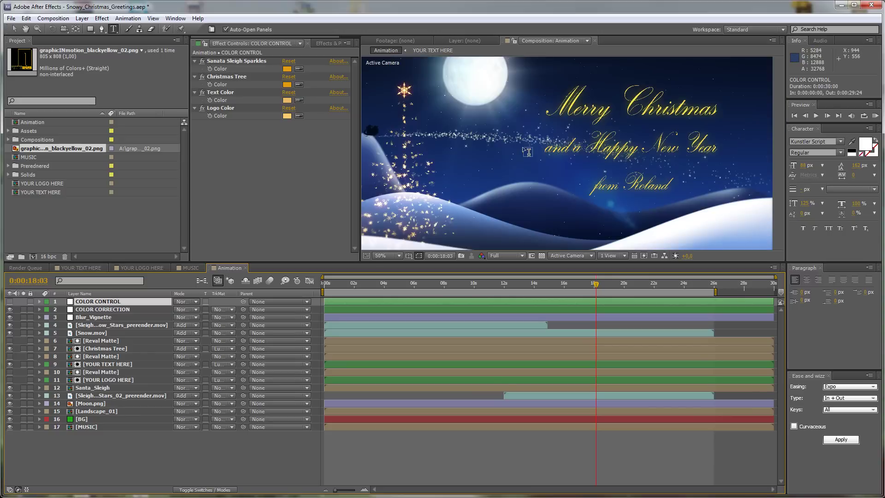
pyautogui.click(287, 100)
pyautogui.press('Return')
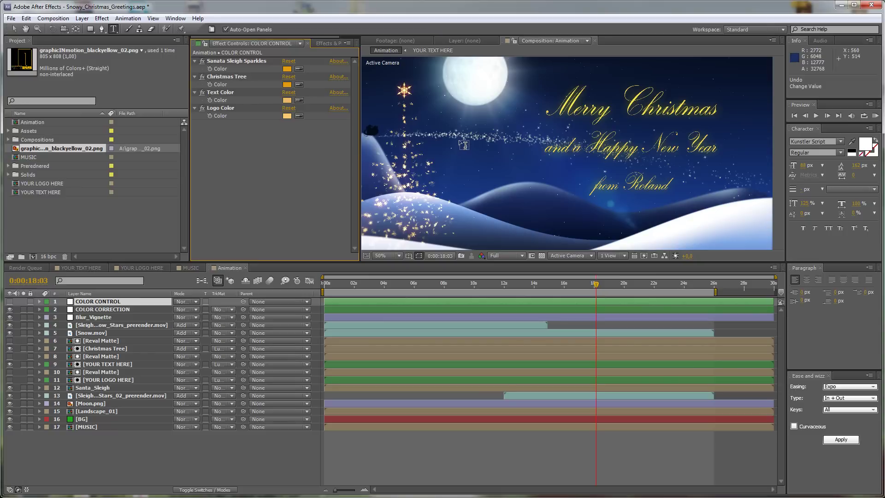
pyautogui.press('h')
pyautogui.moveTo(475, 129); pyautogui.dragTo(507, 164)
pyautogui.press('t')
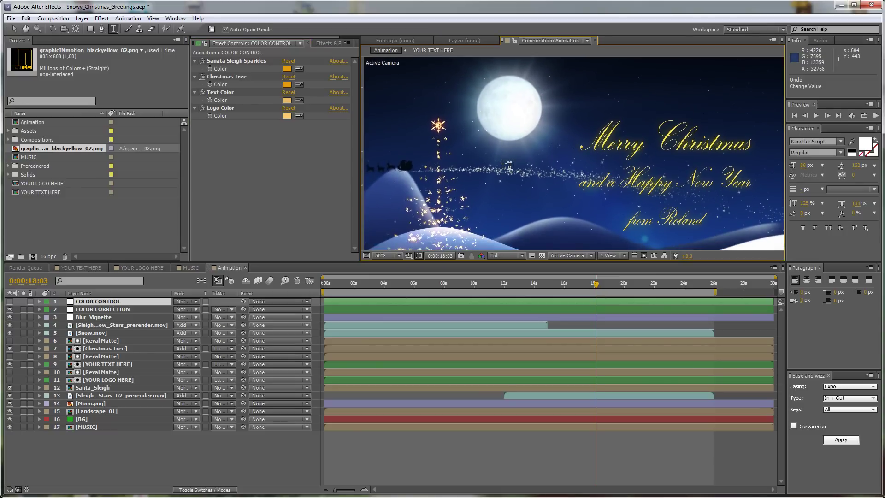
# Select the COLOR CORRECTION layer and toggle its Curves effect off and on to compare.
pyautogui.click(106, 311)
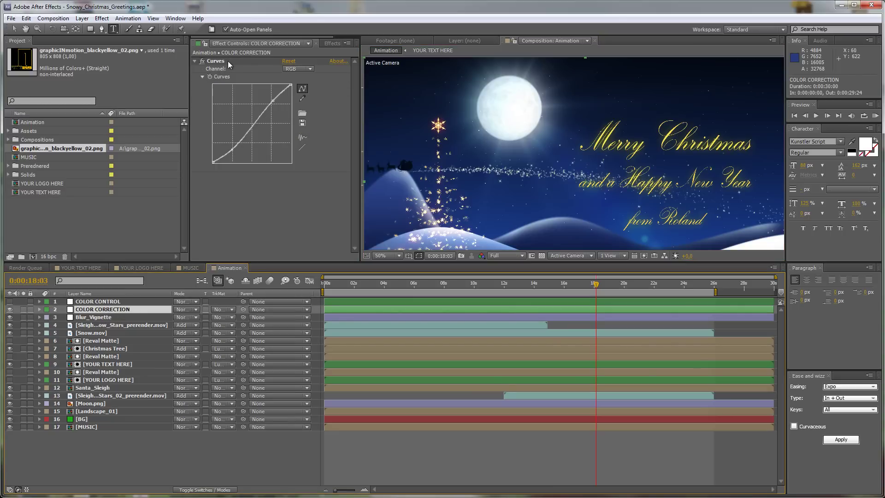
pyautogui.scroll(-2, 565, 161)
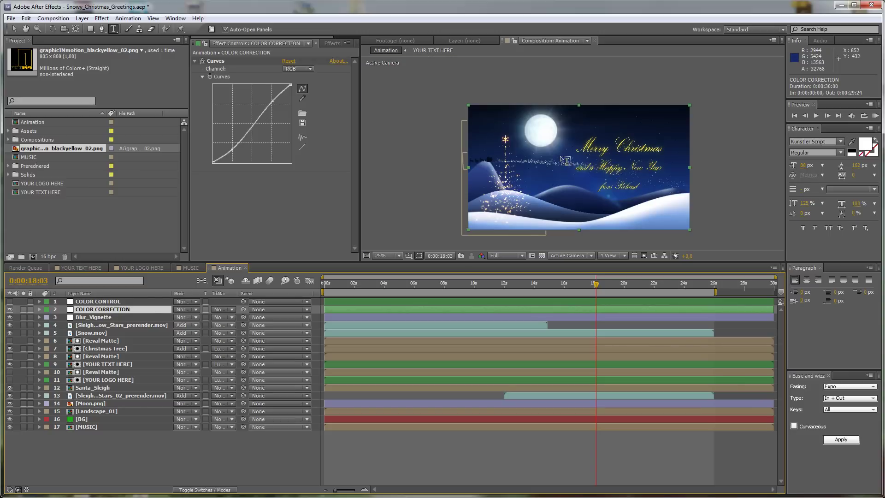
pyautogui.scroll(2, 564, 160)
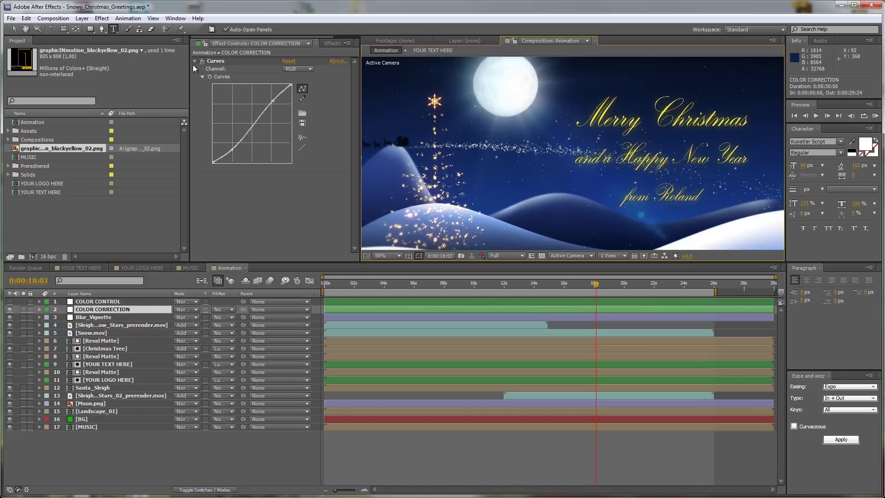
pyautogui.click(202, 61)
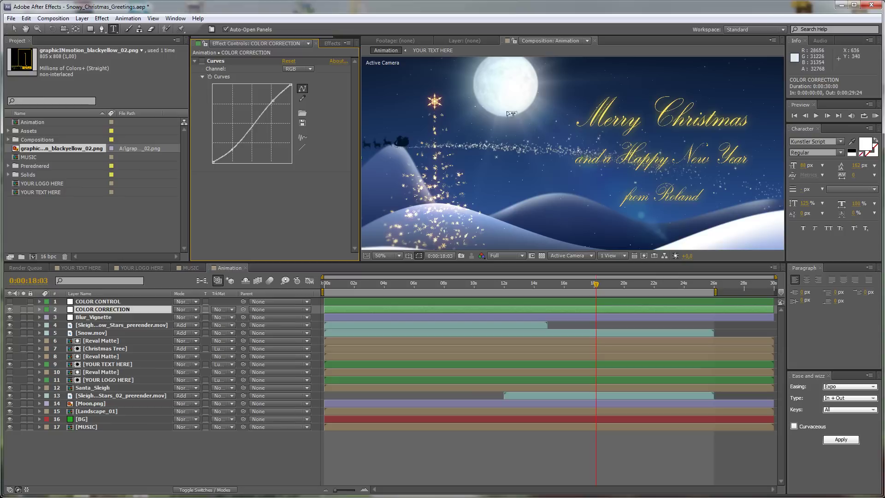
pyautogui.press('h')
pyautogui.moveTo(572, 117)
pyautogui.mouseDown()
pyautogui.moveTo(561, 146)
pyautogui.moveTo(577, 103)
pyautogui.mouseUp()
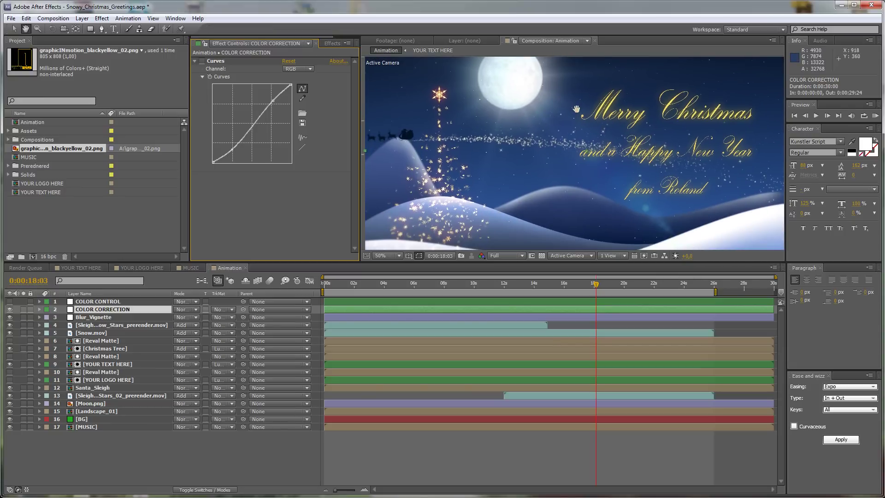
pyautogui.hotkey('ctrl', 't')
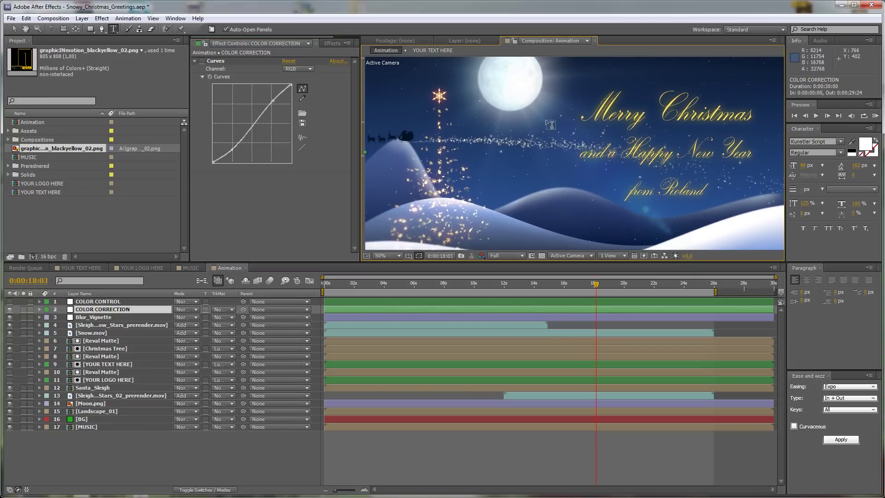
pyautogui.click(202, 60)
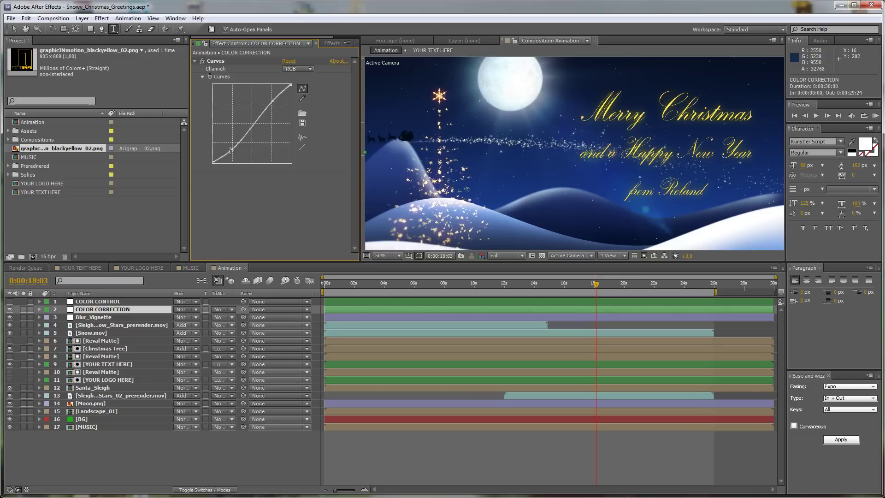
# Drag the RGB curve's control points into a gentle upward bulge to brighten the scene.
pyautogui.moveTo(232, 148); pyautogui.dragTo(229, 147)
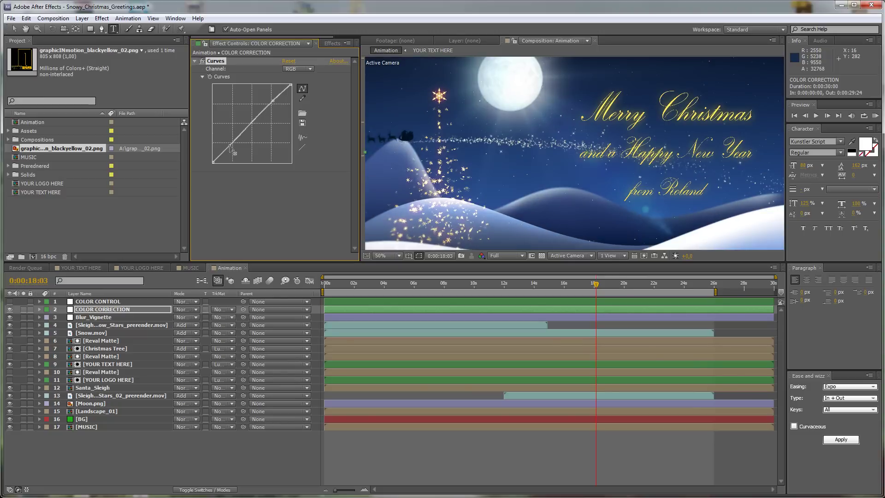
pyautogui.moveTo(273, 100); pyautogui.dragTo(270, 98)
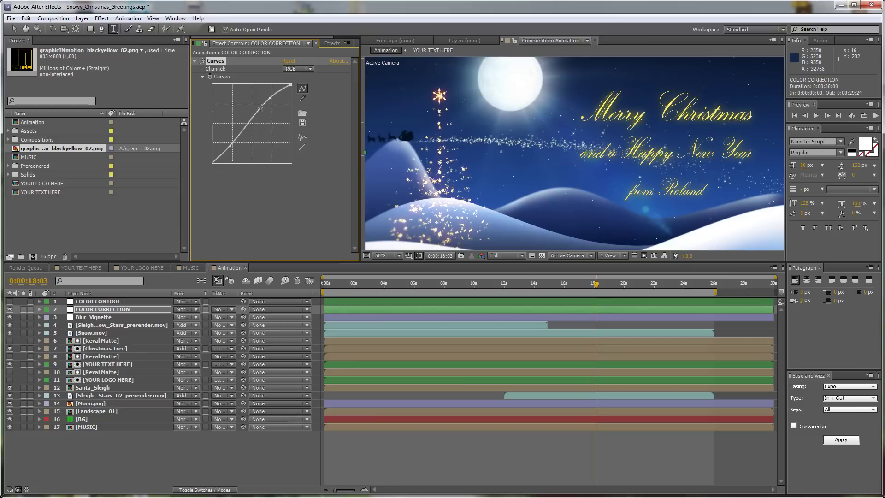
pyautogui.moveTo(230, 146); pyautogui.dragTo(229, 144)
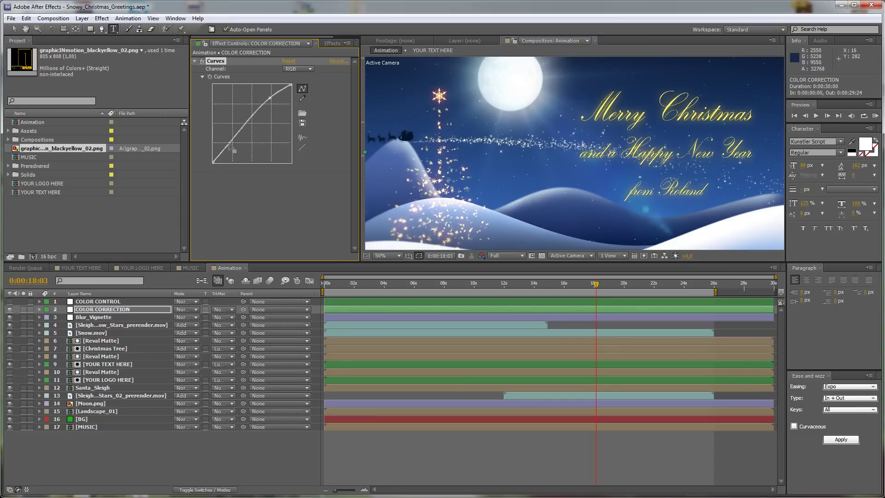
pyautogui.scroll(-1, 593, 146)
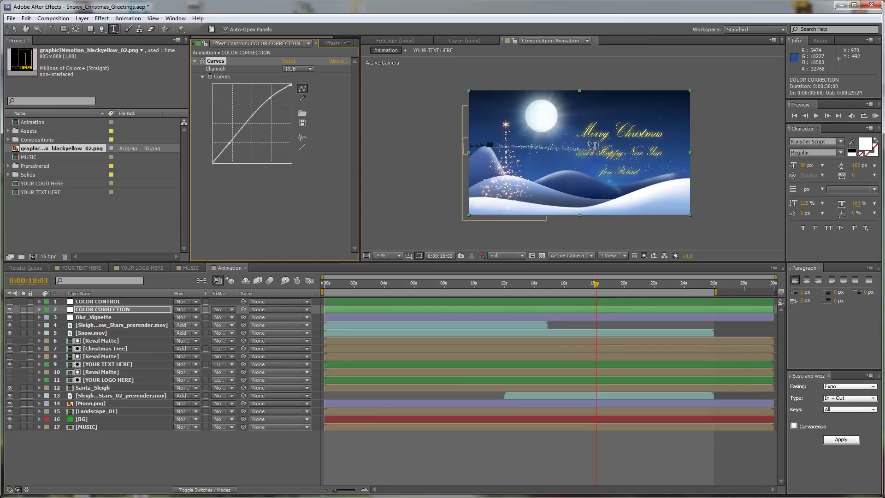
pyautogui.scroll(1, 593, 146)
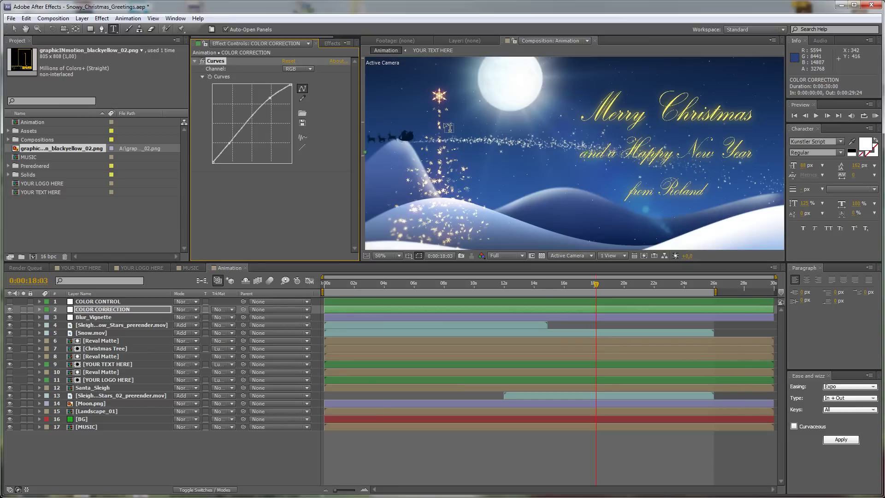
# Pull the Blue channel curve slightly down and bend the Red channel curve upward.
pyautogui.click(298, 69)
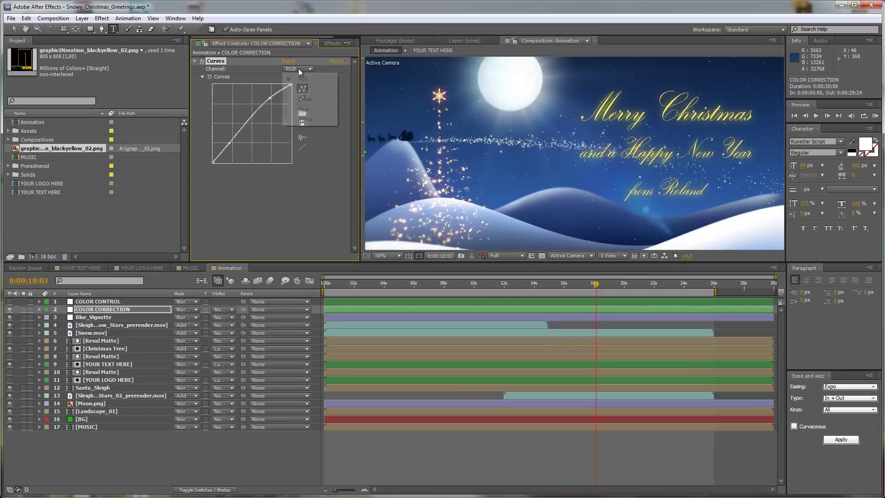
pyautogui.click(305, 109)
pyautogui.click(254, 124)
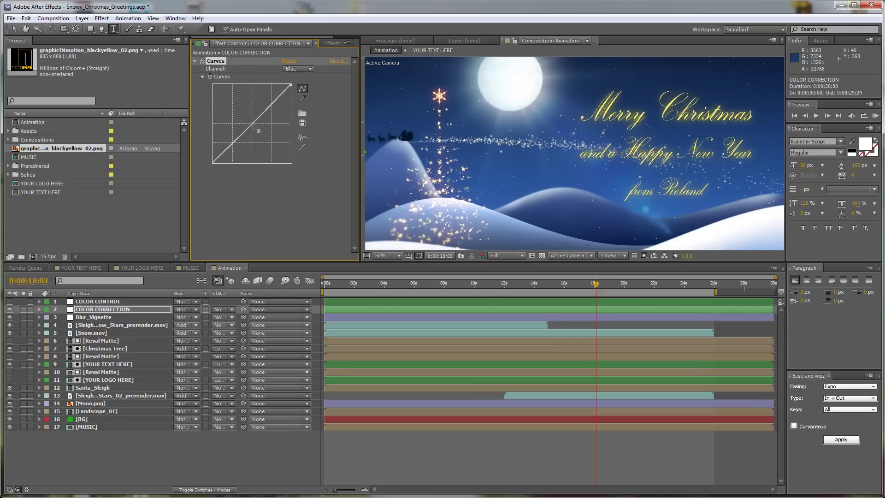
pyautogui.moveTo(254, 125); pyautogui.dragTo(255, 129)
pyautogui.click(297, 69)
pyautogui.click(303, 89)
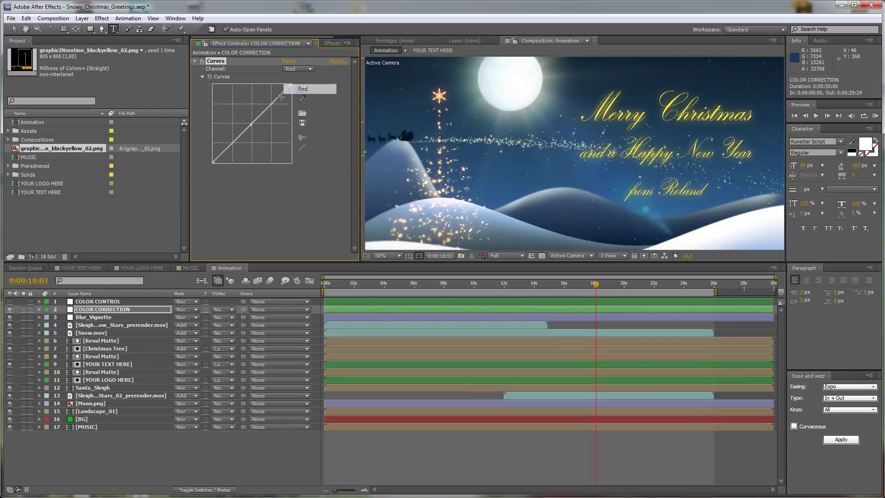
pyautogui.moveTo(252, 123); pyautogui.dragTo(249, 121)
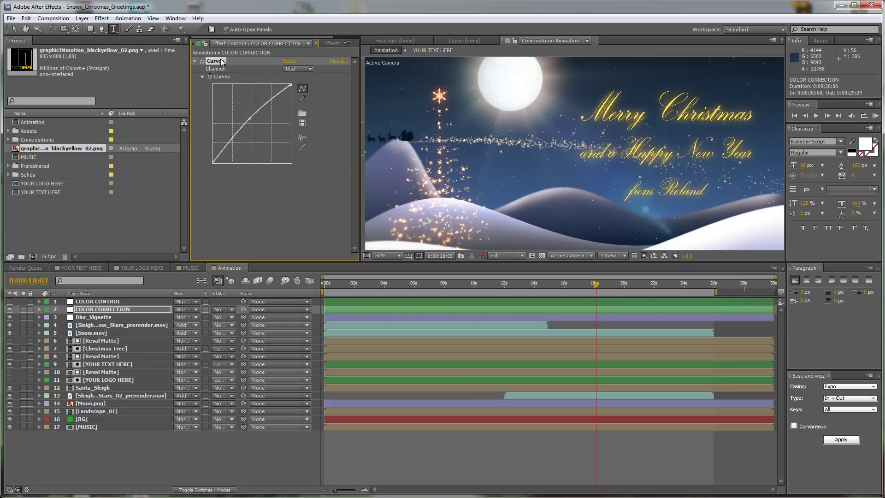
# Toggle Curves off and on to compare, zoom the view to 25%, and go to 0:00:20:07.
pyautogui.click(202, 61)
pyautogui.click(202, 61)
pyautogui.press(',')
pyautogui.press(',')
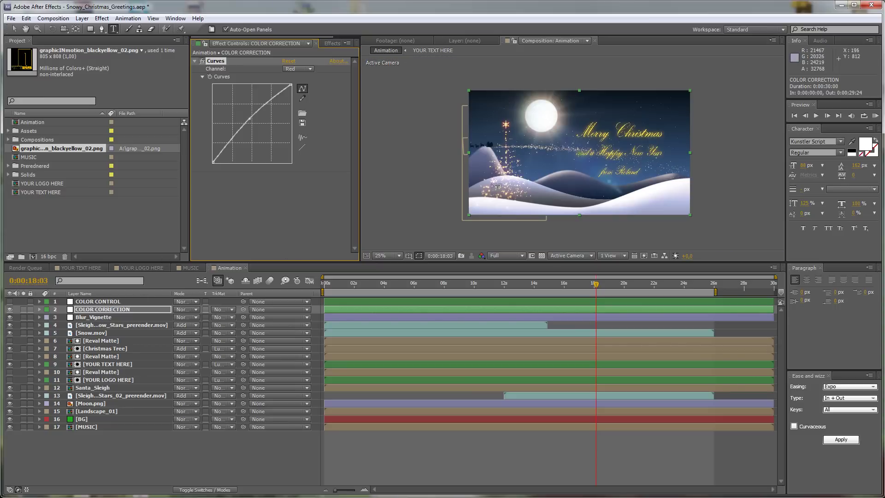
pyautogui.click(628, 286)
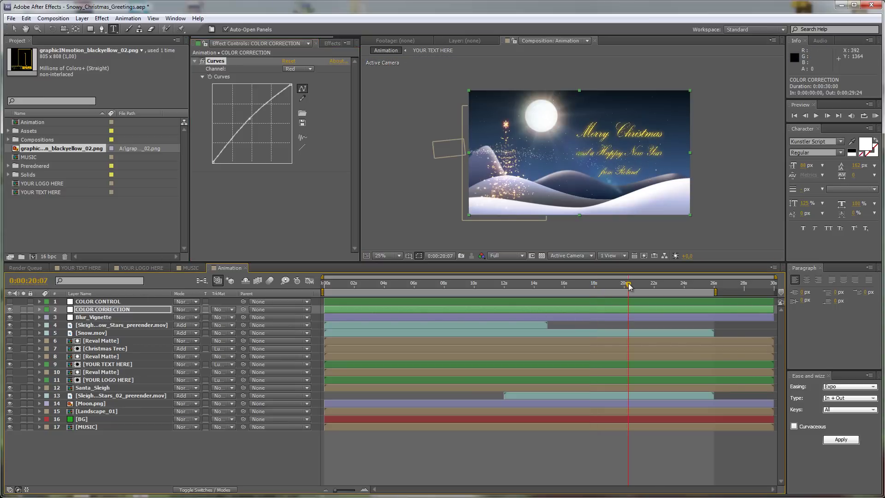